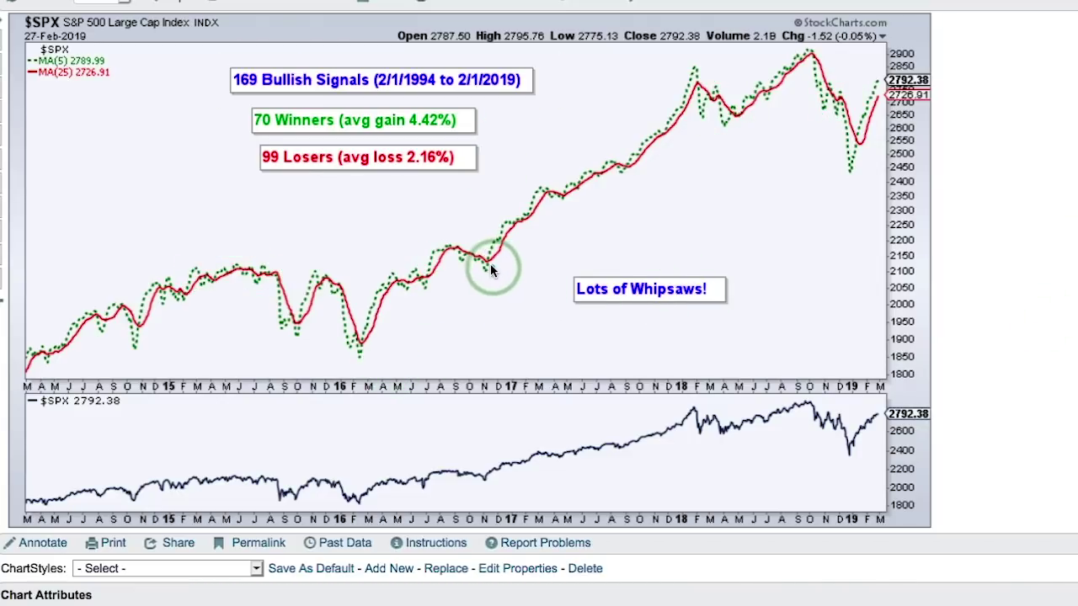
Step: Draw four green vertical lines from the 2016–2018 turning points of the moving averages down to the lower $SPX price plot
{"action": "left_click_drag", "start_coordinate": [490, 265], "coordinate": [492, 473]}
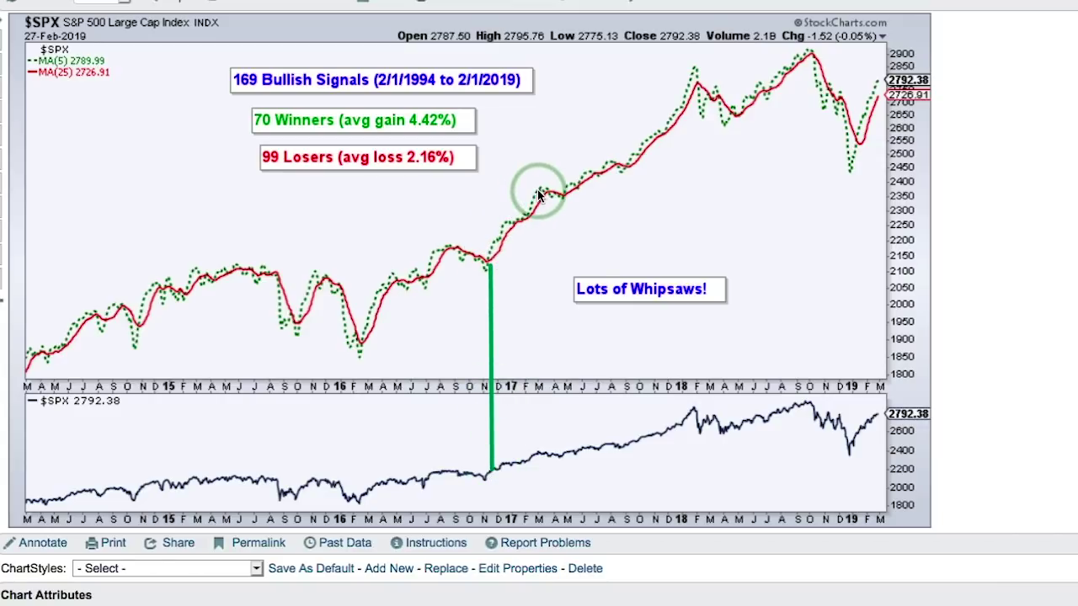
{"action": "left_click_drag", "start_coordinate": [543, 196], "coordinate": [543, 462]}
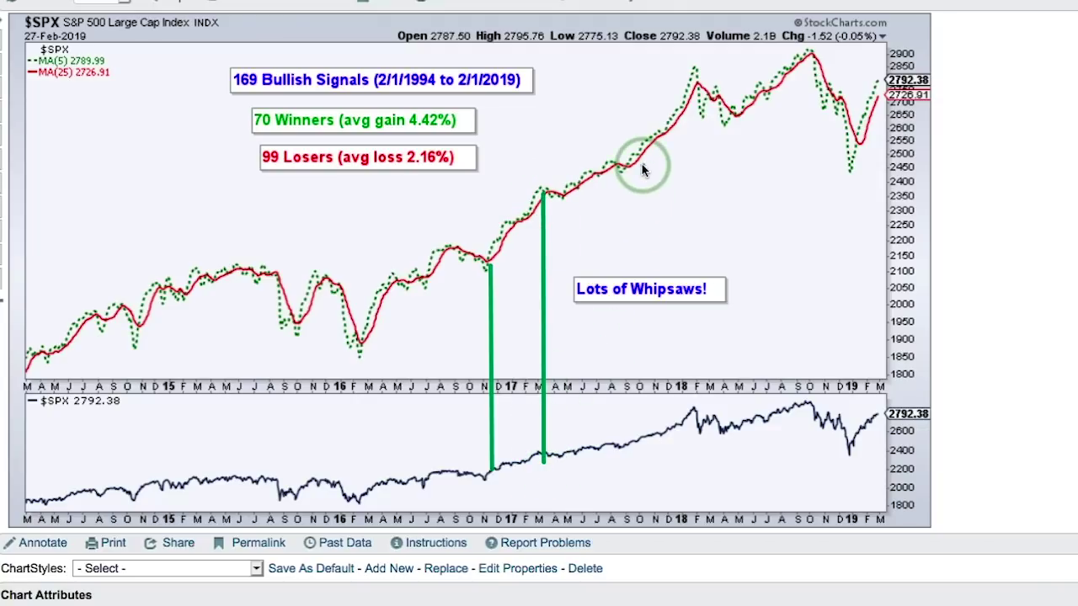
{"action": "left_click_drag", "start_coordinate": [627, 154], "coordinate": [628, 261]}
{"action": "left_click_drag", "start_coordinate": [627, 416], "coordinate": [628, 466]}
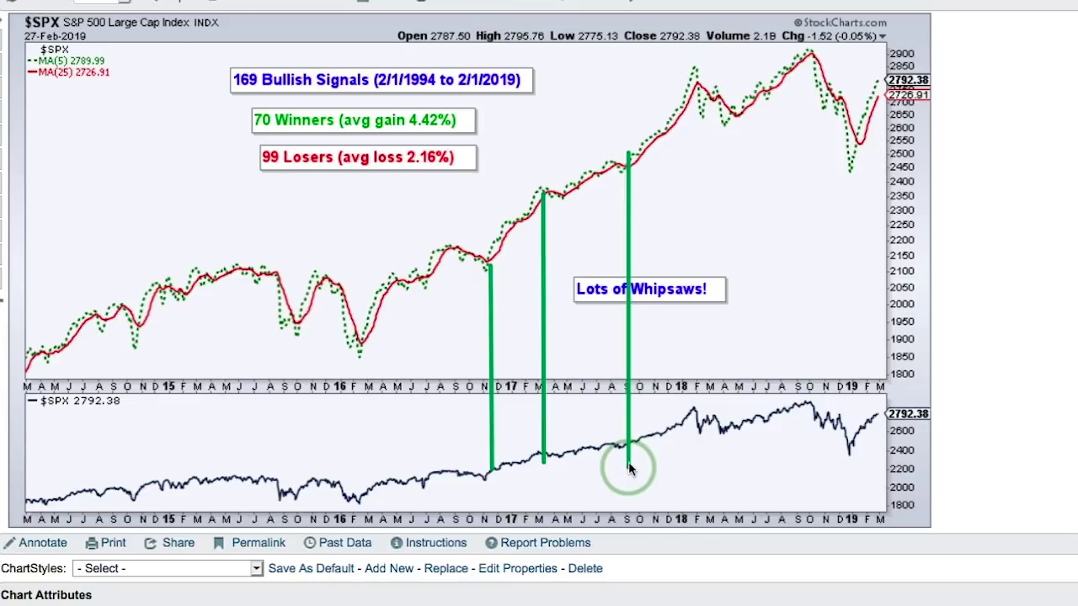
{"action": "left_click_drag", "start_coordinate": [697, 69], "coordinate": [697, 438]}
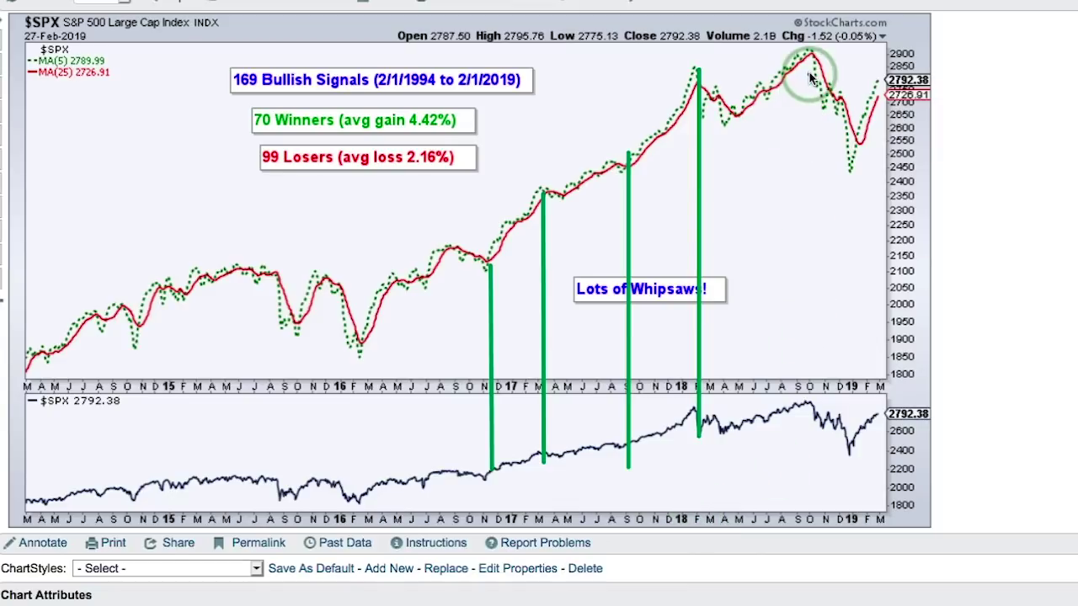
Step: Mark the late-2018 decline and the early-2019 rebound beside the moving averages with short green strokes
{"action": "left_click_drag", "start_coordinate": [810, 74], "coordinate": [843, 158]}
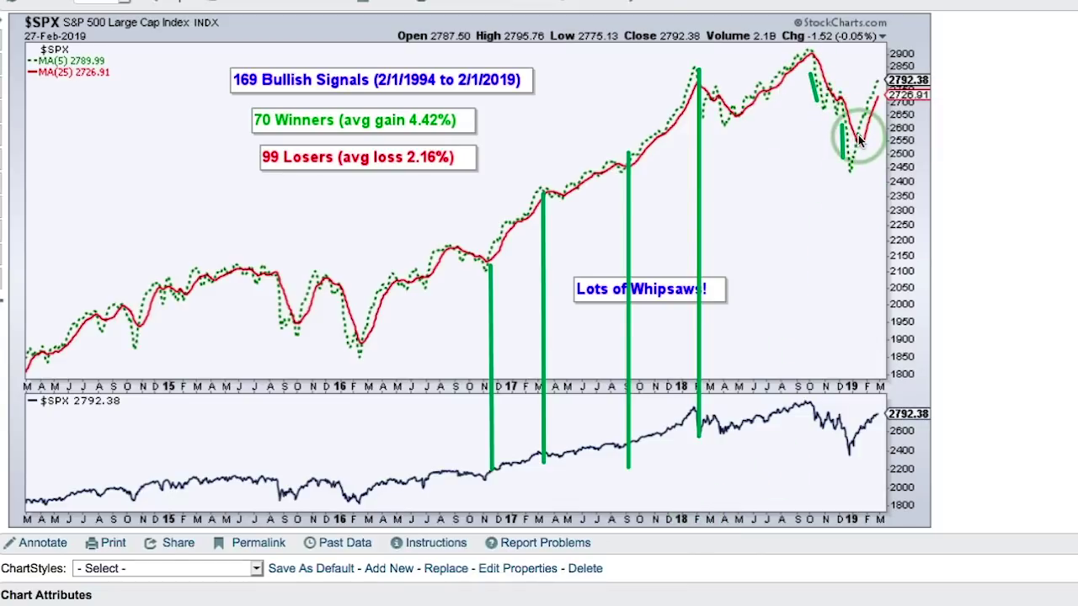
{"action": "left_click_drag", "start_coordinate": [869, 137], "coordinate": [883, 102]}
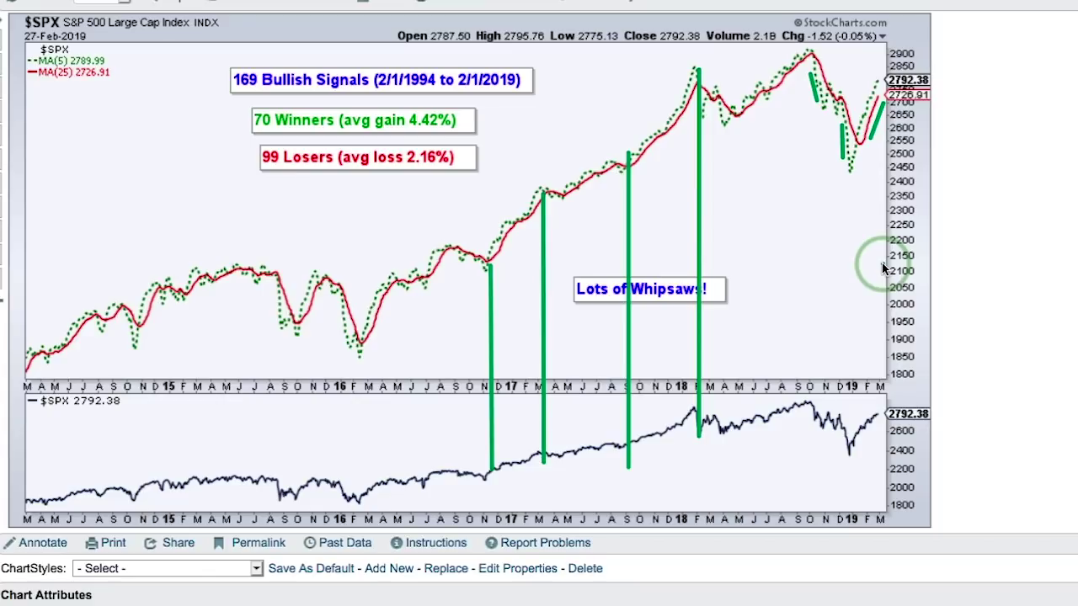
{"action": "left_click_drag", "start_coordinate": [200, 252], "coordinate": [279, 251]}
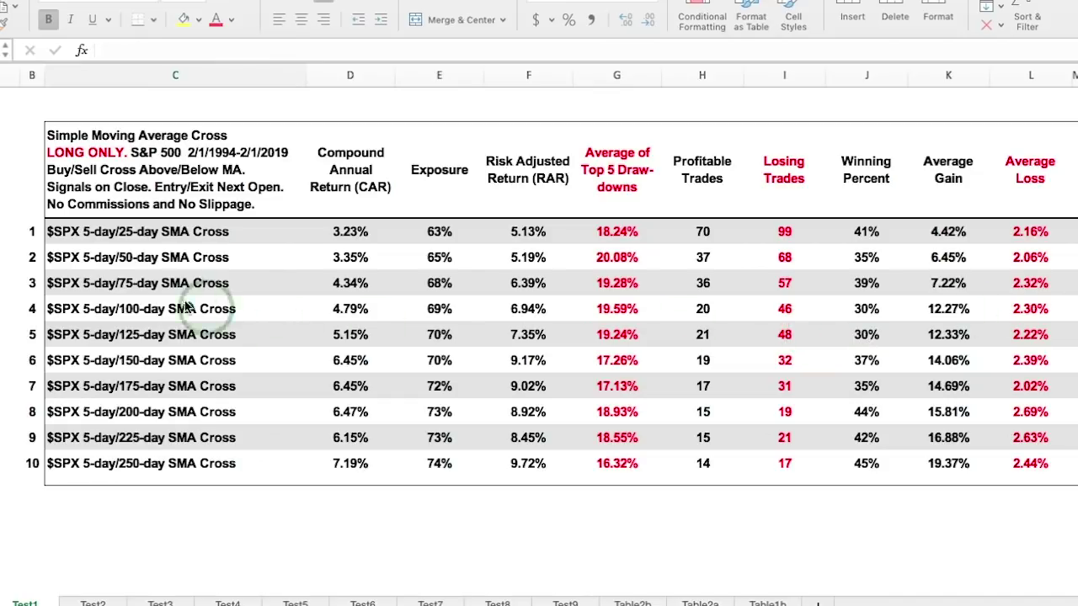
Step: In the Excel sheet Test1, box the ten 5-day SMA cross names and line the Compound Annual Return, Exposure and Winning Percent columns
{"action": "mouse_move", "coordinate": [48, 217]}
{"action": "left_mouse_down"}
{"action": "mouse_move", "coordinate": [267, 379]}
{"action": "mouse_move", "coordinate": [271, 489]}
{"action": "left_mouse_up"}
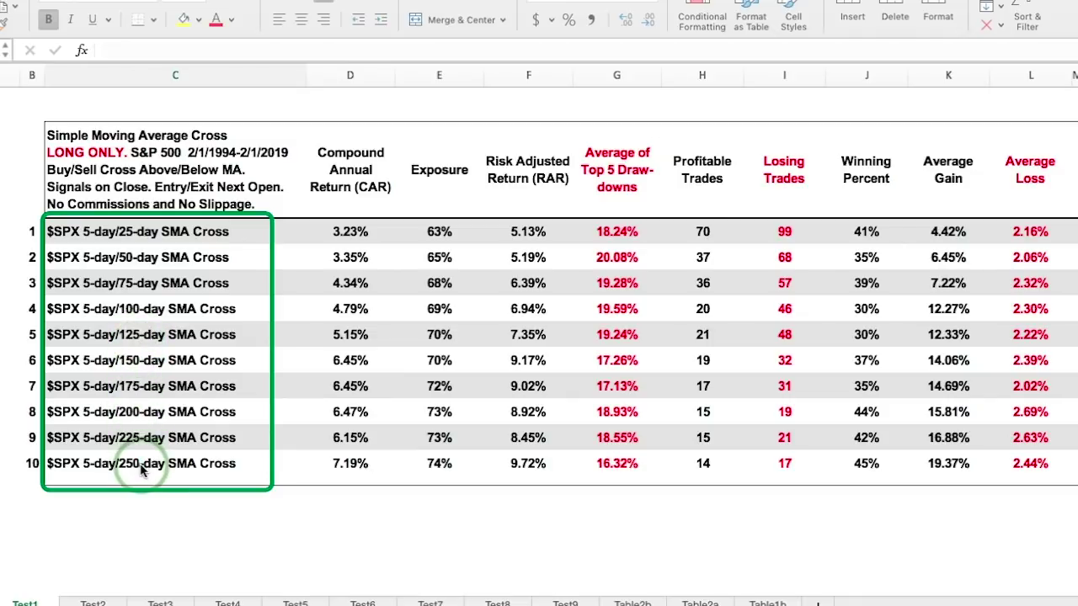
{"action": "left_click_drag", "start_coordinate": [325, 229], "coordinate": [325, 466]}
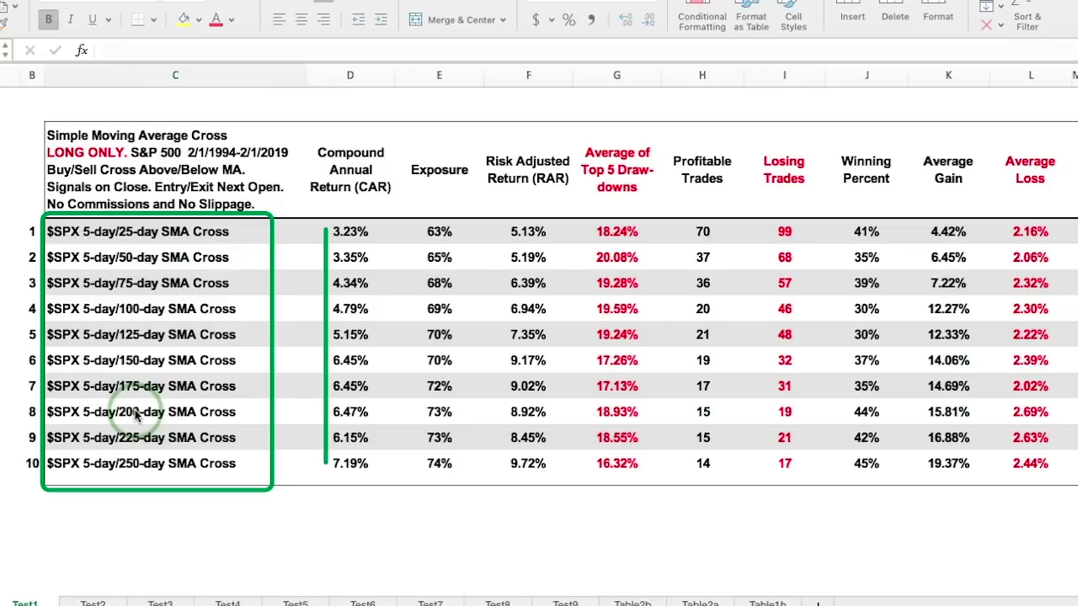
{"action": "left_click_drag", "start_coordinate": [422, 268], "coordinate": [423, 472]}
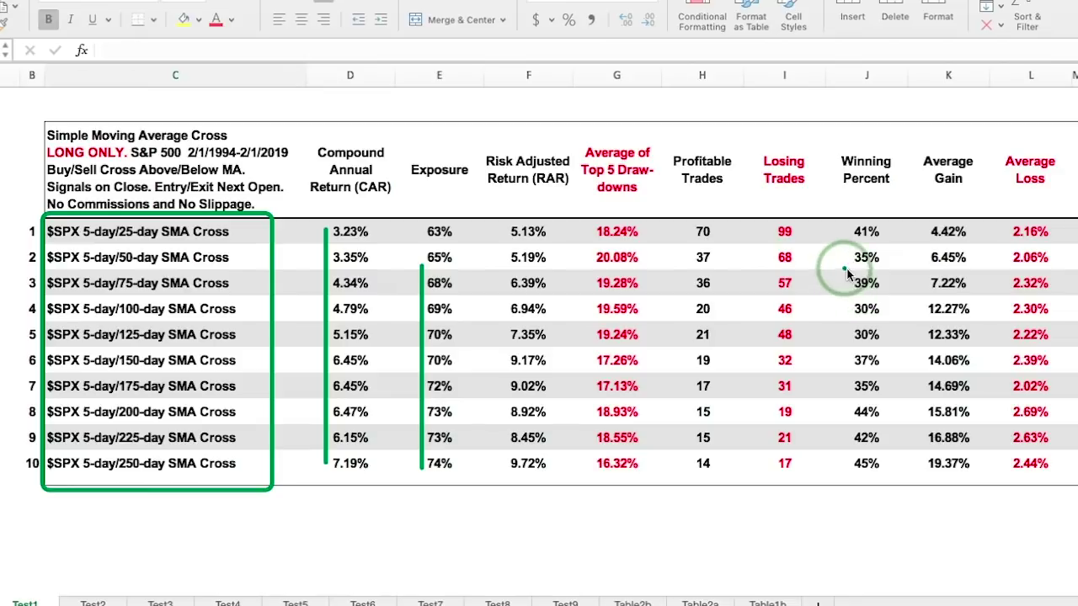
{"action": "left_click_drag", "start_coordinate": [847, 285], "coordinate": [843, 463]}
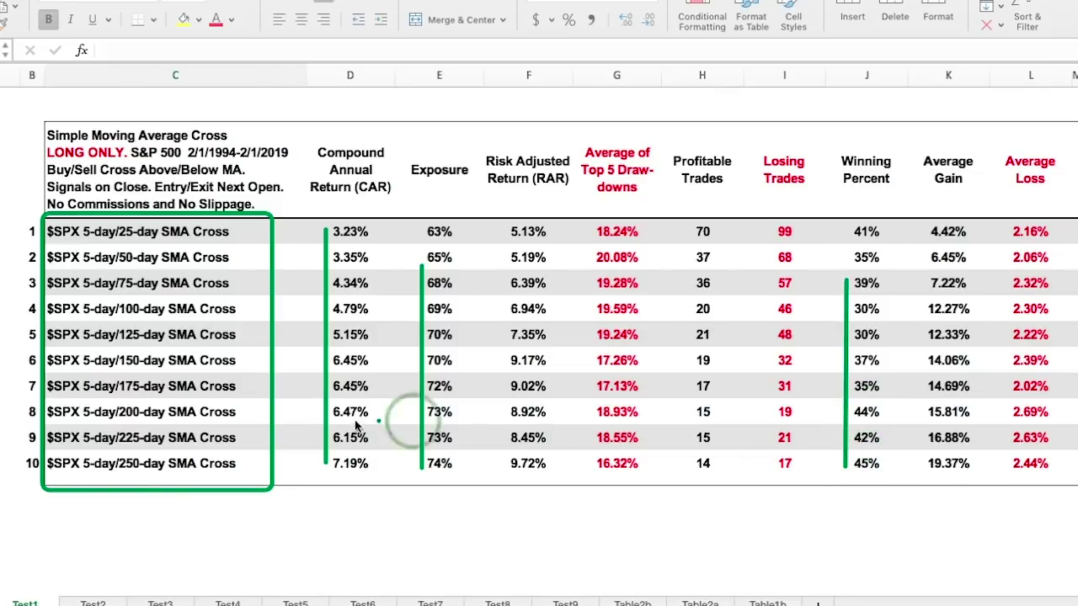
Step: Mark the 200-day, 225-day and 250-day SMA cross rows beside their names and their Average Gain values
{"action": "mouse_move", "coordinate": [238, 413]}
{"action": "left_mouse_down"}
{"action": "mouse_move", "coordinate": [249, 412]}
{"action": "mouse_move", "coordinate": [241, 462]}
{"action": "mouse_move", "coordinate": [251, 462]}
{"action": "left_mouse_up"}
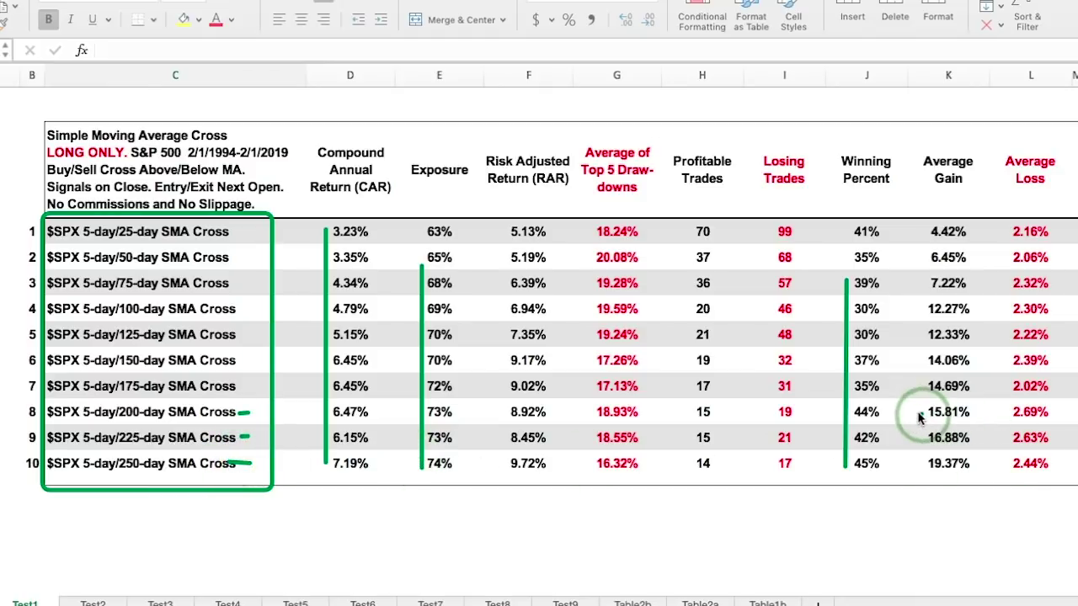
{"action": "mouse_move", "coordinate": [908, 411]}
{"action": "left_mouse_down"}
{"action": "mouse_move", "coordinate": [920, 412]}
{"action": "mouse_move", "coordinate": [921, 467]}
{"action": "left_mouse_up"}
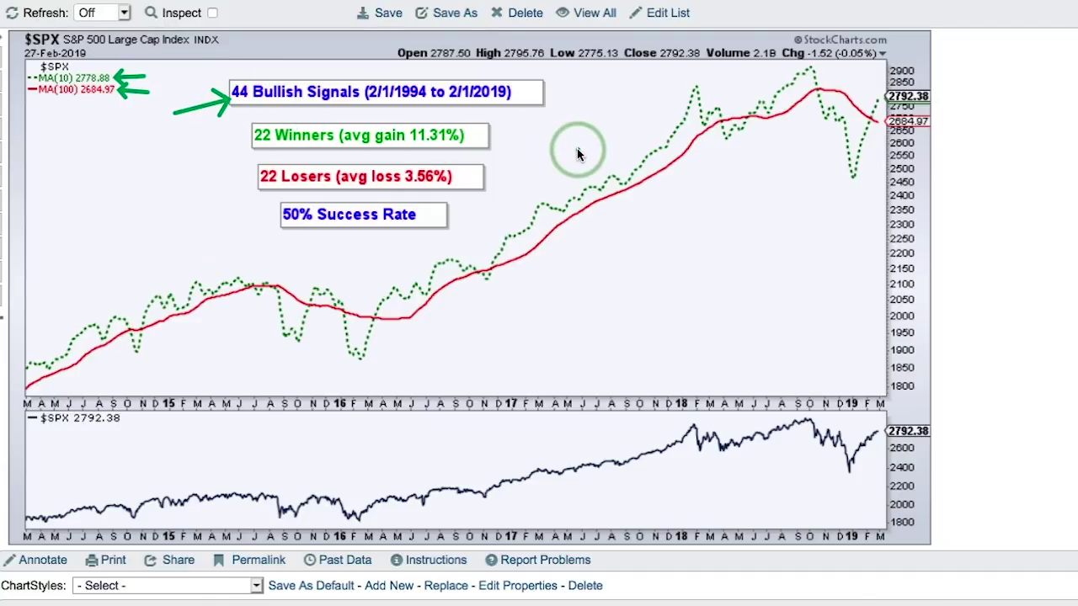
Step: On the StockCharts MA(10)/MA(100) chart, draw arrows to the winners, losers, success rate, average gain and average loss notes
{"action": "left_click_drag", "start_coordinate": [204, 158], "coordinate": [250, 144]}
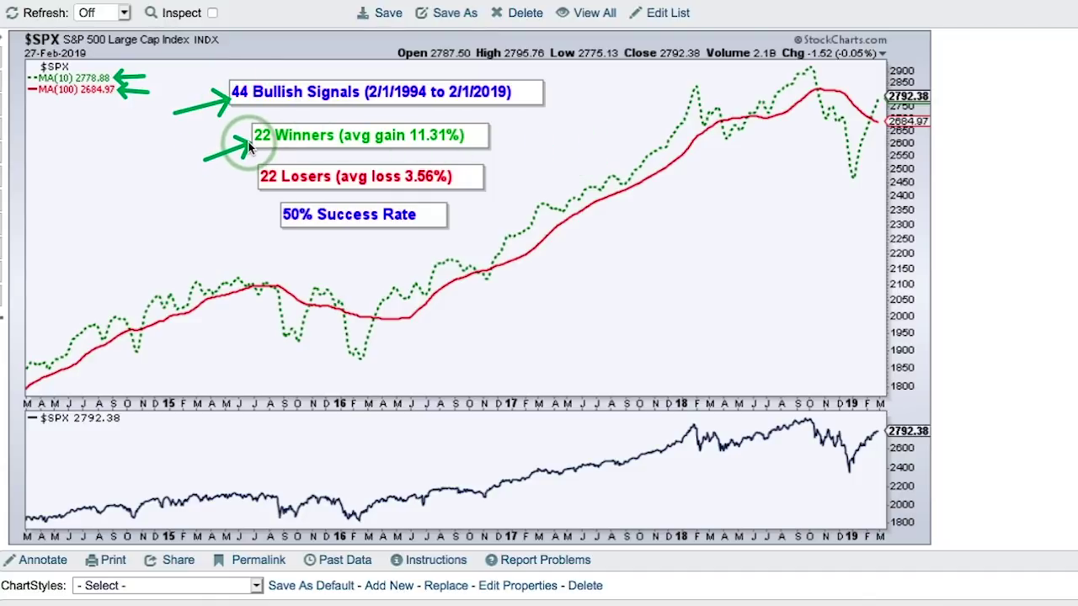
{"action": "left_click_drag", "start_coordinate": [223, 200], "coordinate": [258, 187]}
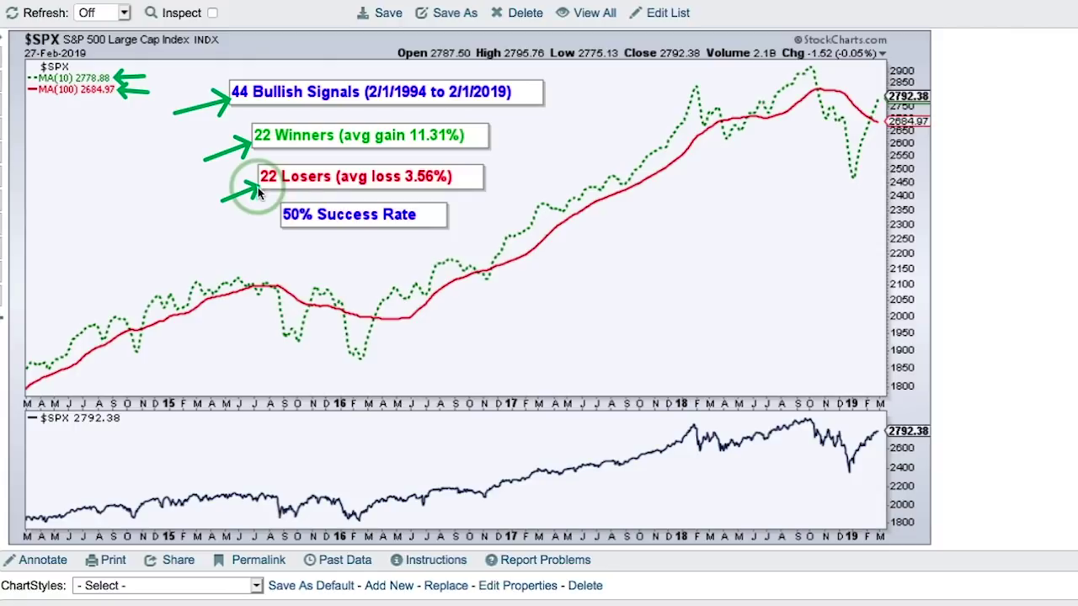
{"action": "left_click_drag", "start_coordinate": [238, 239], "coordinate": [271, 227]}
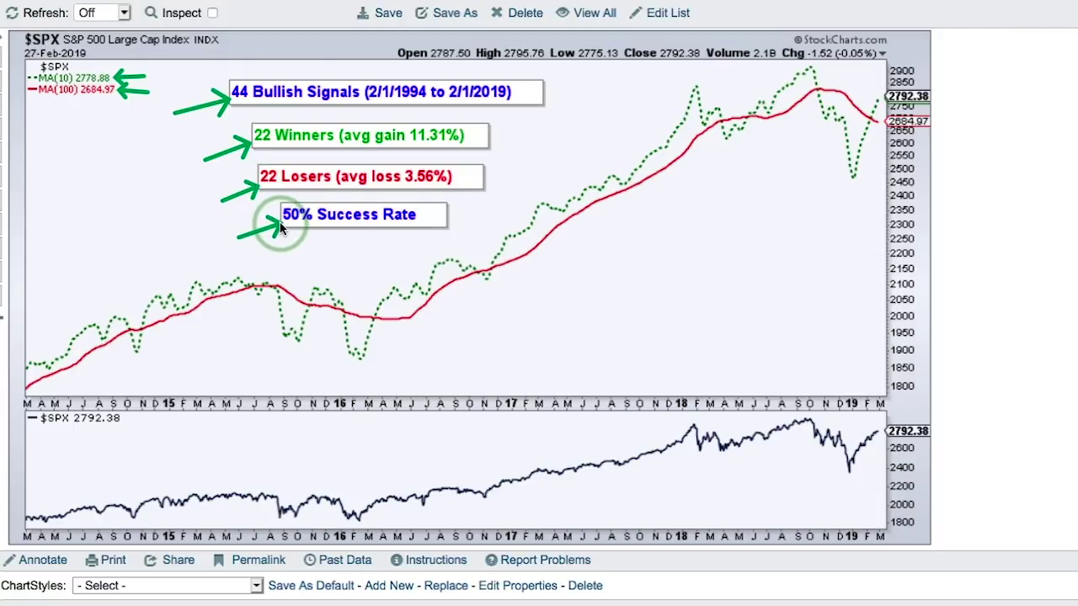
{"action": "mouse_move", "coordinate": [477, 132]}
{"action": "left_mouse_down"}
{"action": "mouse_move", "coordinate": [492, 123]}
{"action": "mouse_move", "coordinate": [517, 132]}
{"action": "left_mouse_up"}
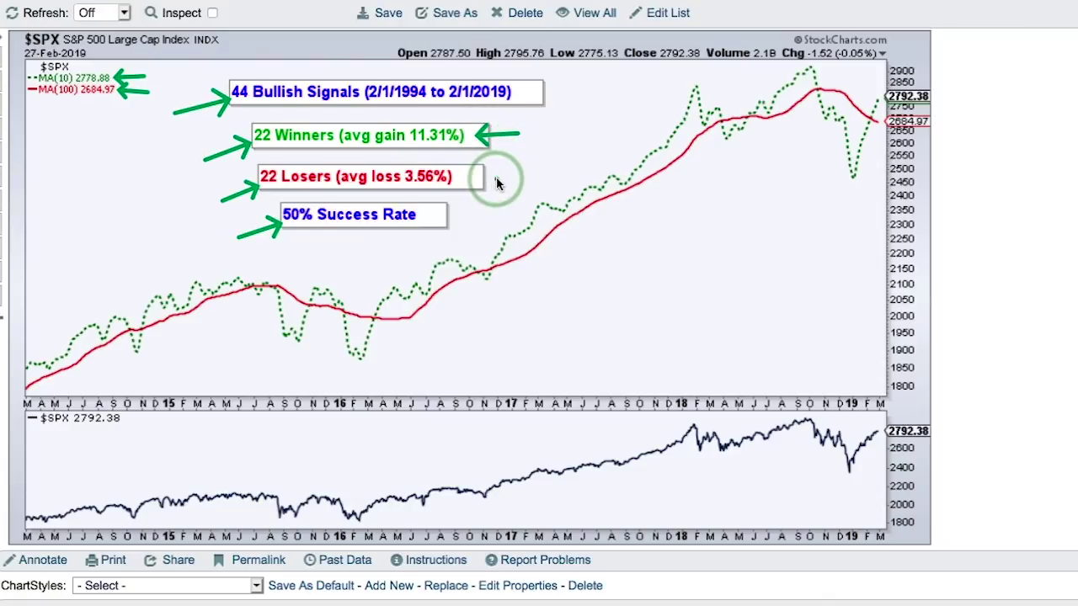
{"action": "left_click_drag", "start_coordinate": [495, 177], "coordinate": [459, 178]}
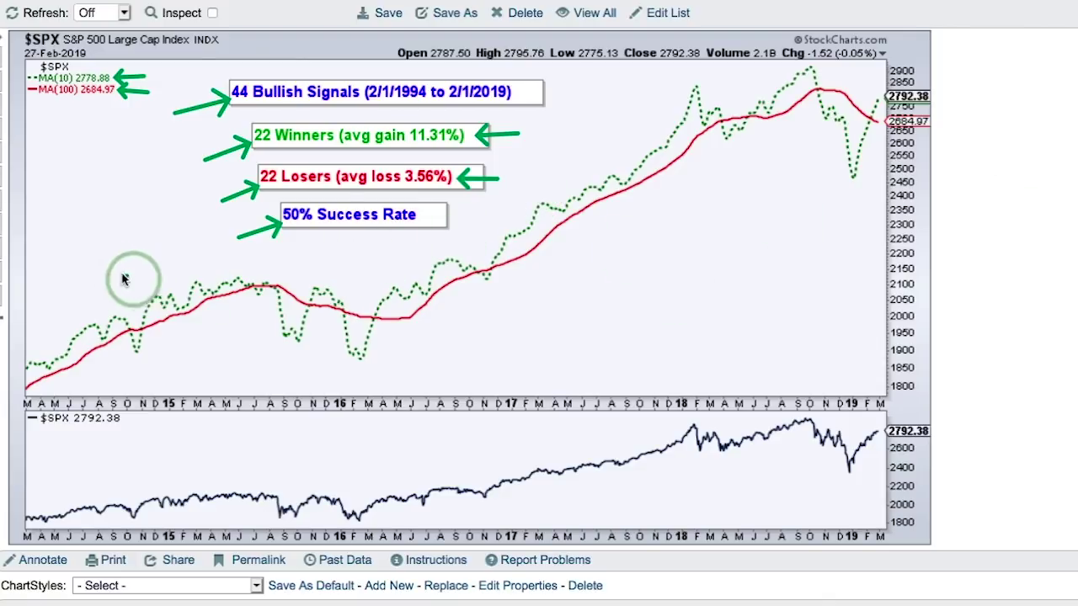
Step: Draw green boxes around the 2015, late-2018 and early-2018 stretches of the moving averages
{"action": "left_click_drag", "start_coordinate": [173, 267], "coordinate": [295, 314]}
{"action": "mouse_move", "coordinate": [813, 78]}
{"action": "left_mouse_down"}
{"action": "mouse_move", "coordinate": [849, 152]}
{"action": "mouse_move", "coordinate": [852, 142]}
{"action": "left_mouse_up"}
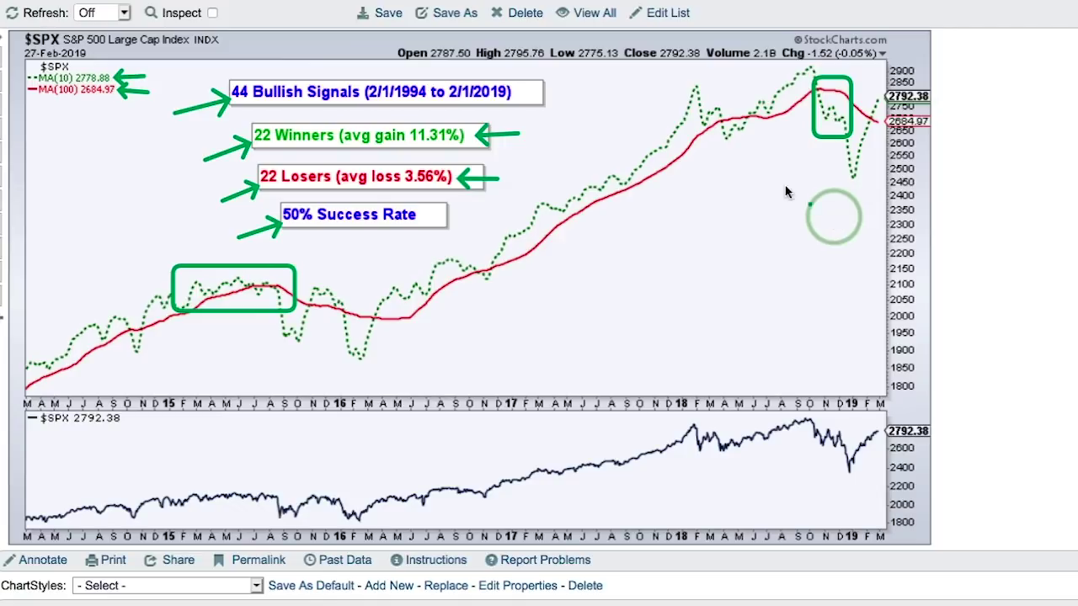
{"action": "left_click_drag", "start_coordinate": [692, 103], "coordinate": [761, 150]}
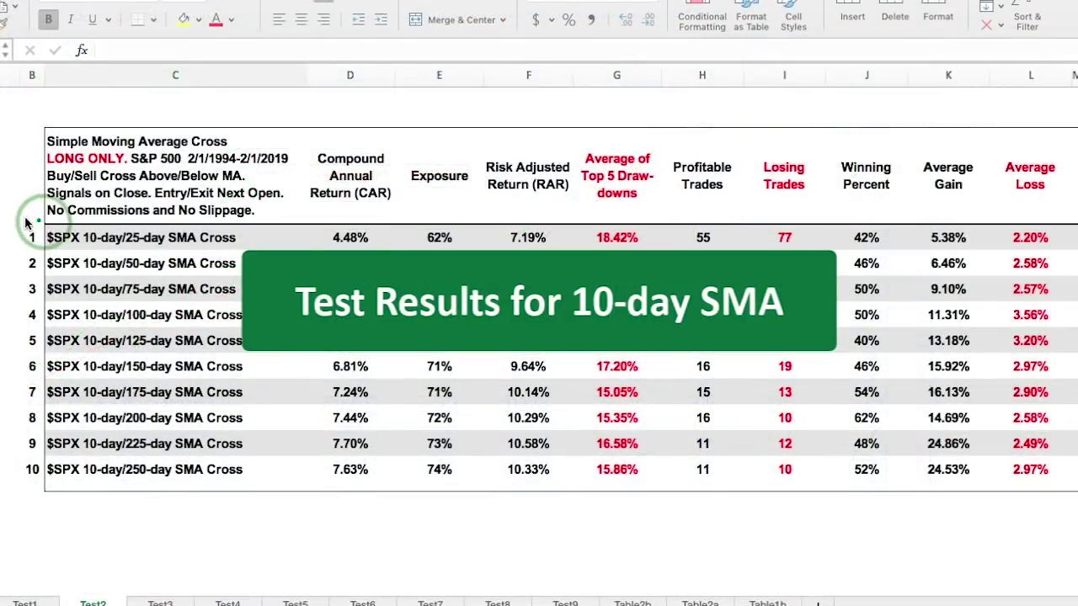
Step: In the Excel sheet Test2, draw a box around the ten 10-day SMA cross names
{"action": "left_click_drag", "start_coordinate": [25, 220], "coordinate": [278, 507]}
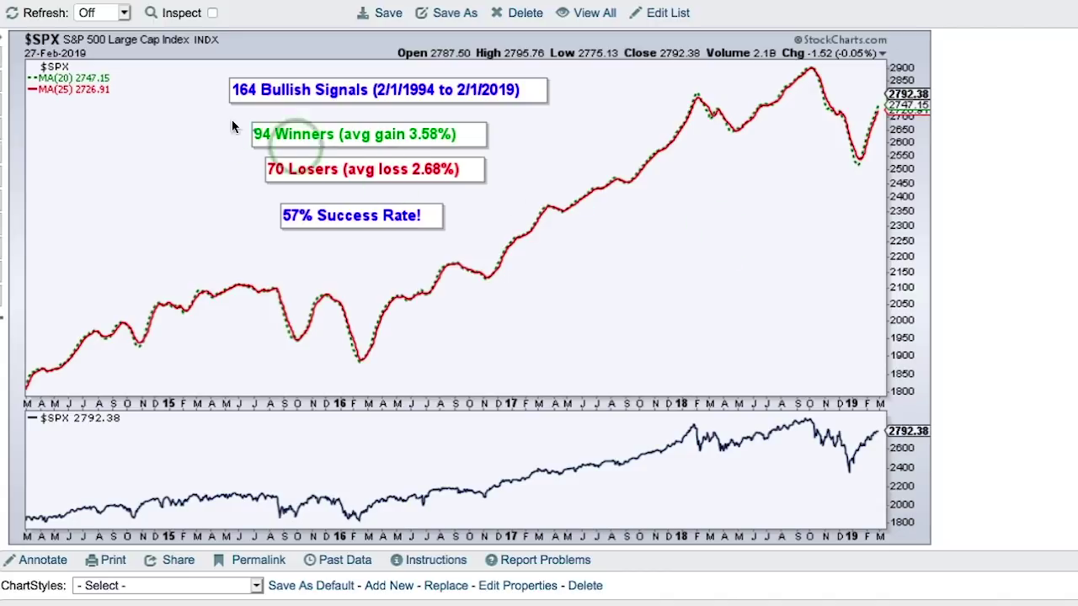
Step: On the StockCharts MA(20)/MA(25) chart, box the legend and bullish signals note, and point arrows at the winners, losers and success rate notes
{"action": "left_click_drag", "start_coordinate": [7, 65], "coordinate": [136, 110]}
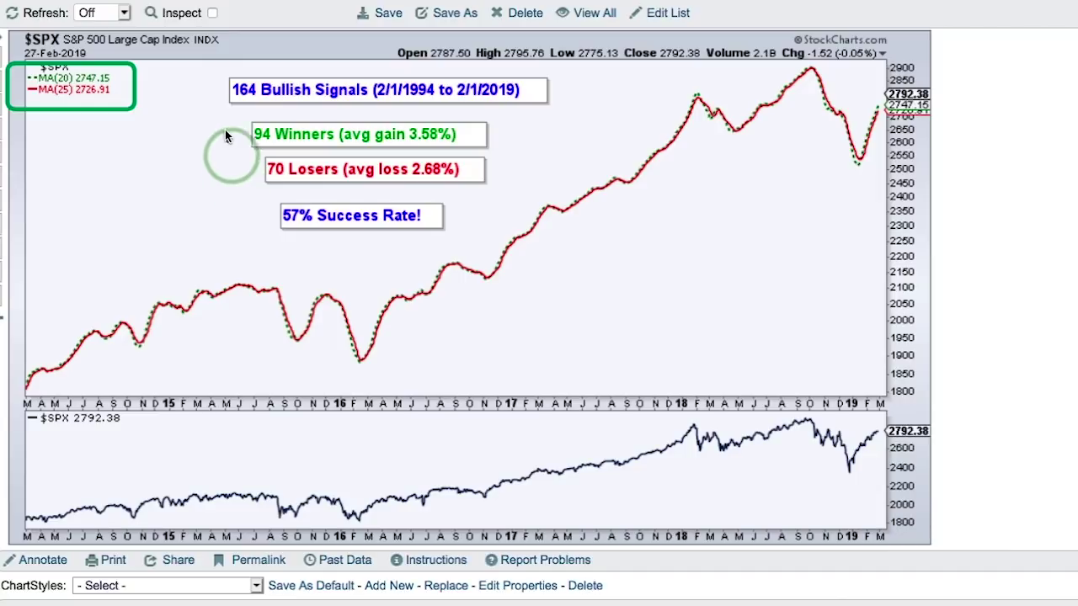
{"action": "left_click_drag", "start_coordinate": [208, 70], "coordinate": [577, 106]}
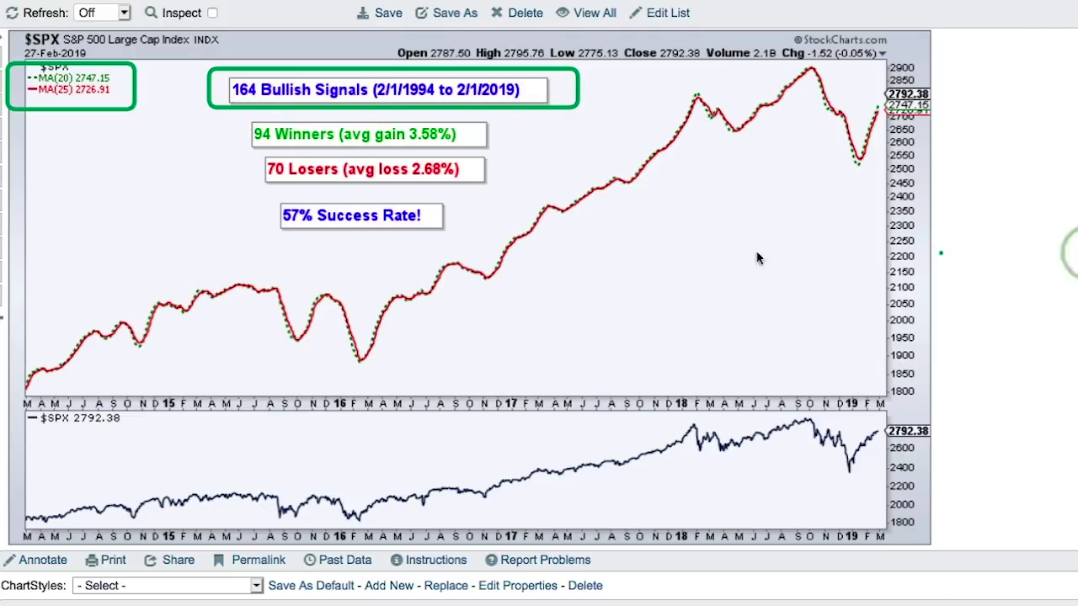
{"action": "left_click_drag", "start_coordinate": [214, 145], "coordinate": [246, 140]}
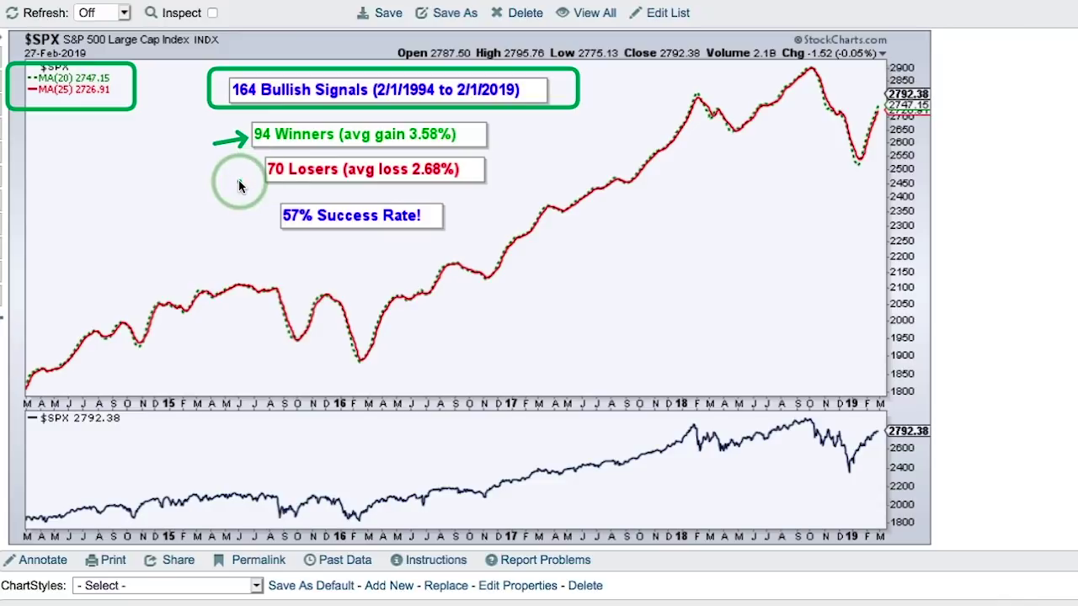
{"action": "left_click_drag", "start_coordinate": [238, 179], "coordinate": [264, 178]}
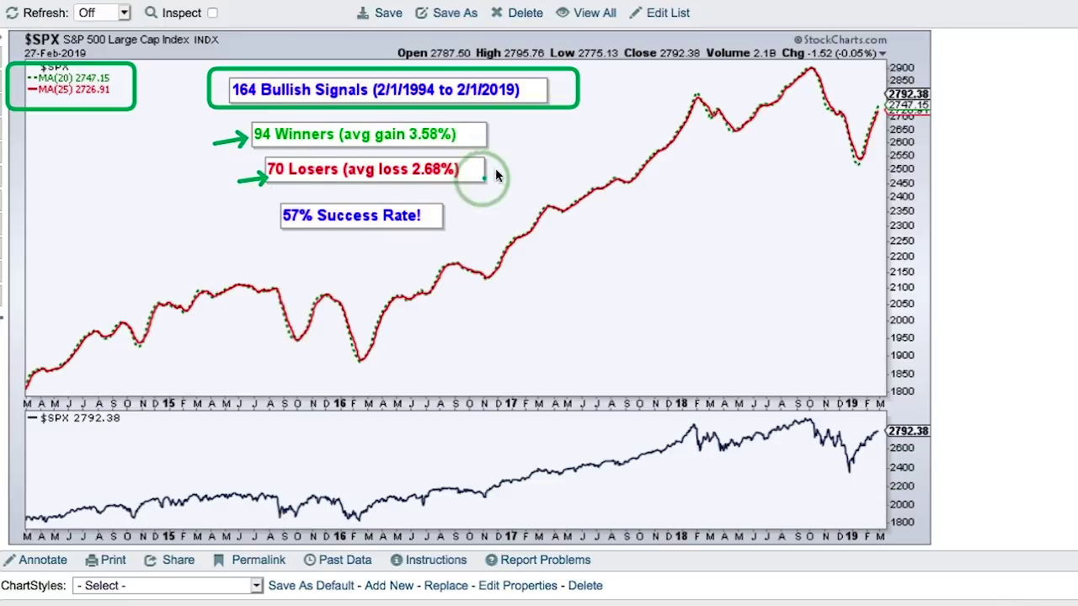
{"action": "left_click_drag", "start_coordinate": [517, 143], "coordinate": [468, 139]}
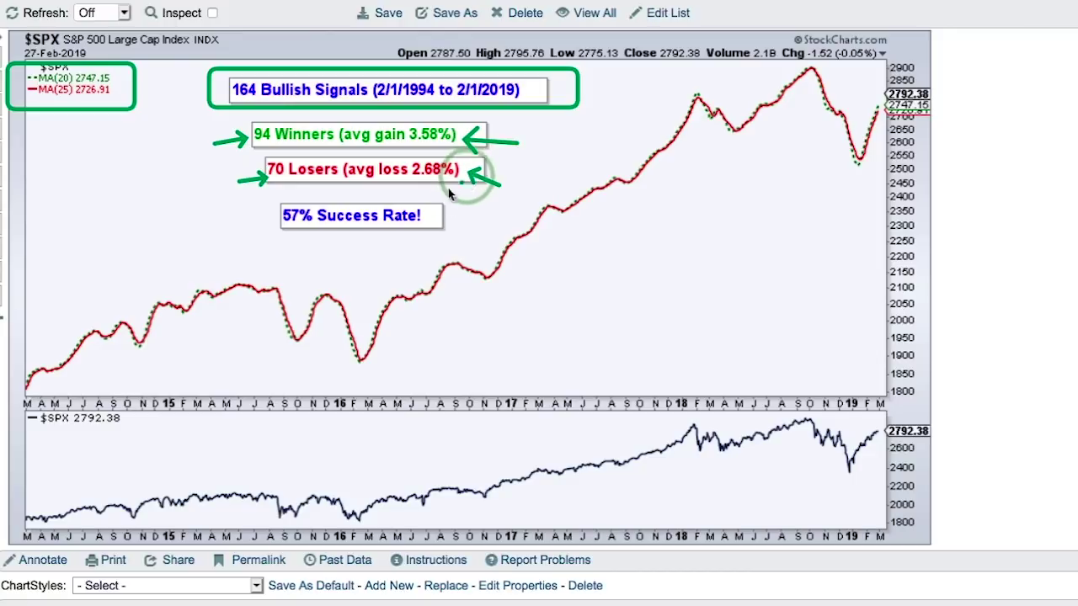
{"action": "left_click_drag", "start_coordinate": [245, 239], "coordinate": [283, 221]}
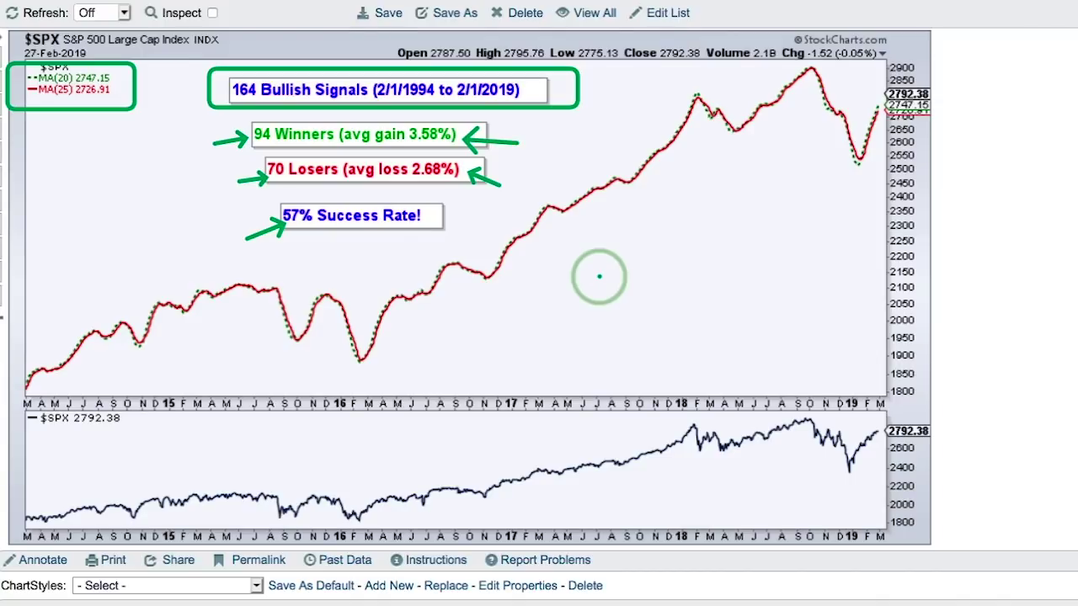
Step: Clear the drawn annotations and open the next saved chart, ts29 04a SPX 20-25 with SPX
{"action": "key", "text": "Escape"}
{"action": "scroll", "coordinate": [598, 280], "scroll_direction": "up", "scroll_amount": 2}
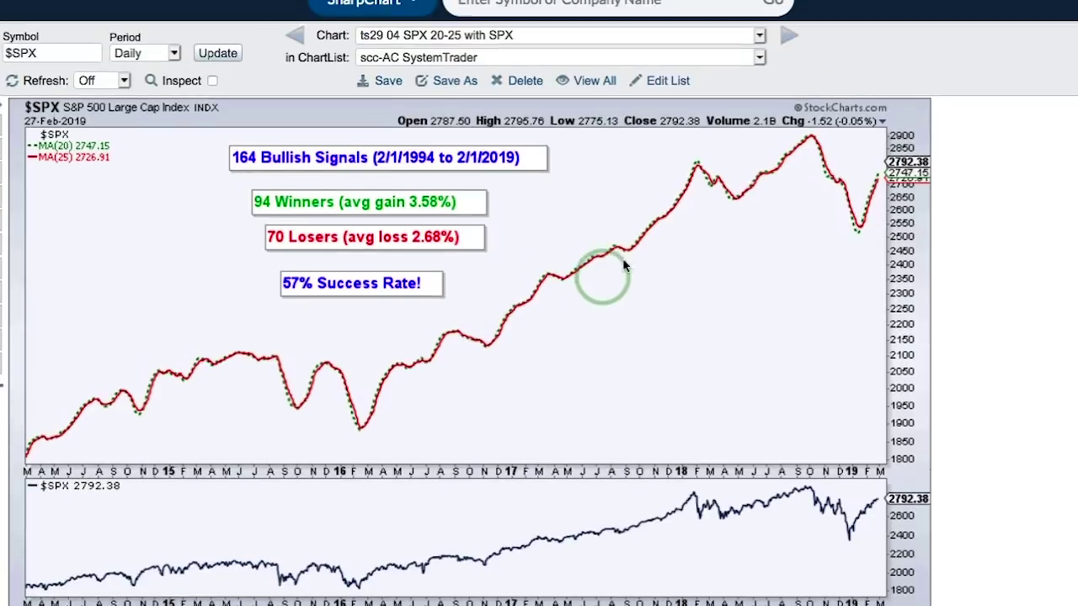
{"action": "left_click", "coordinate": [787, 39]}
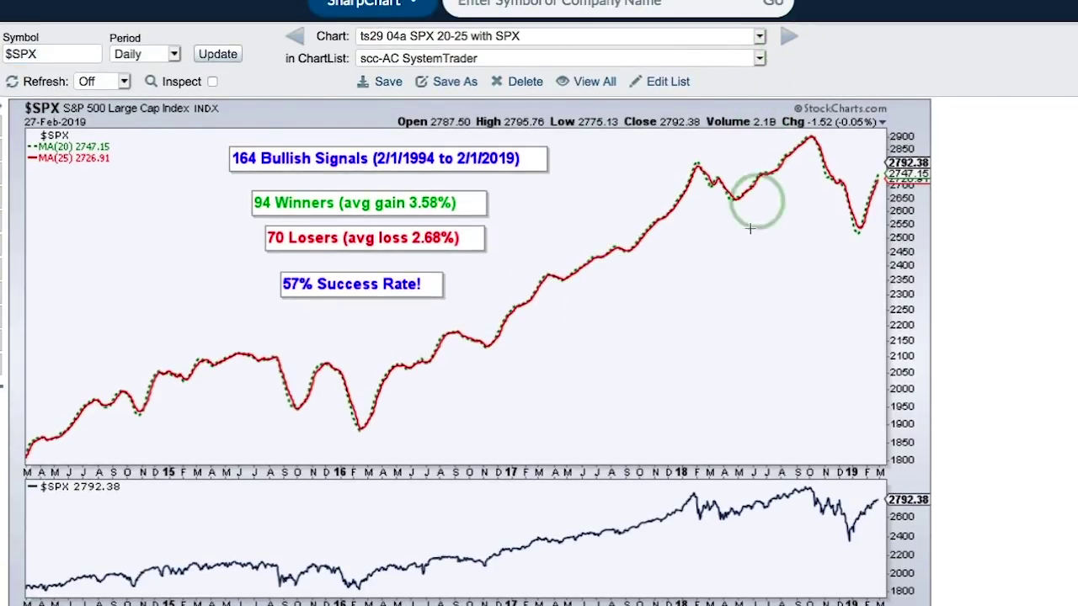
{"action": "scroll", "coordinate": [734, 291], "scroll_direction": "down", "scroll_amount": 3}
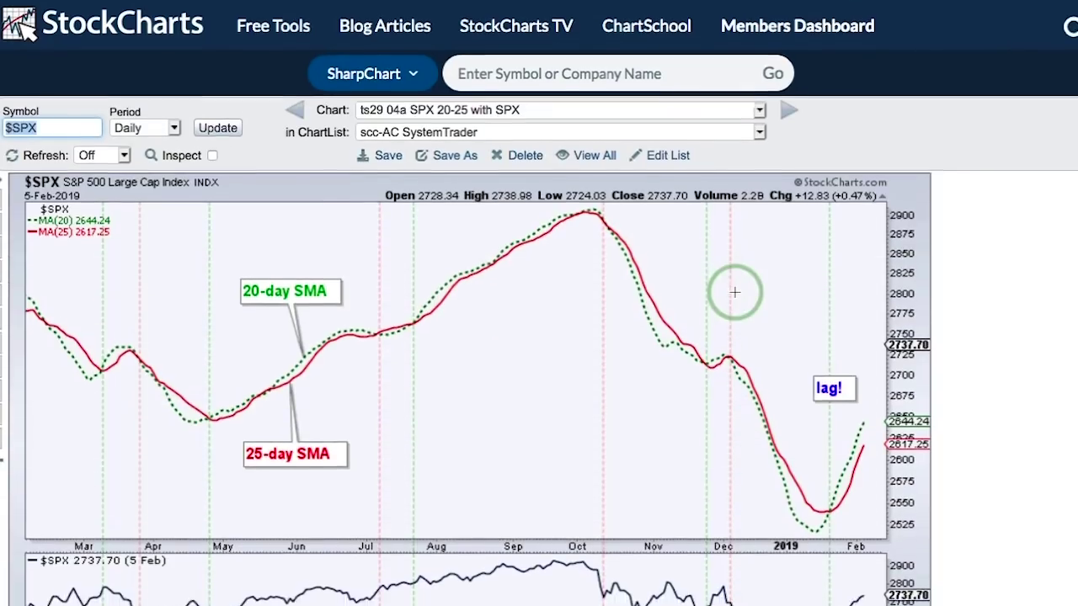
{"action": "scroll", "coordinate": [734, 291], "scroll_direction": "down", "scroll_amount": 1}
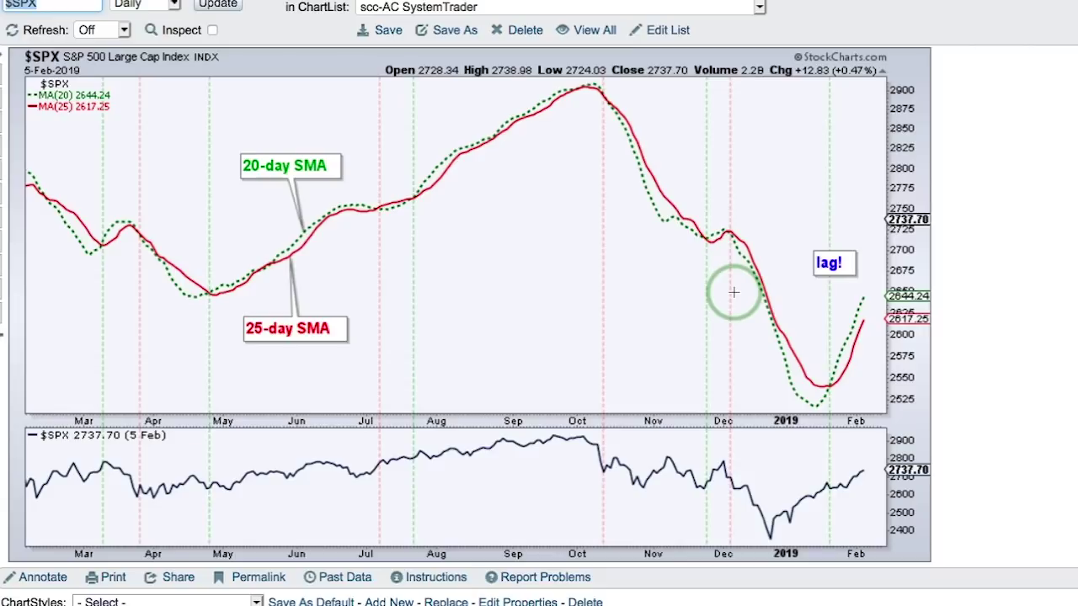
{"action": "left_click", "coordinate": [735, 292]}
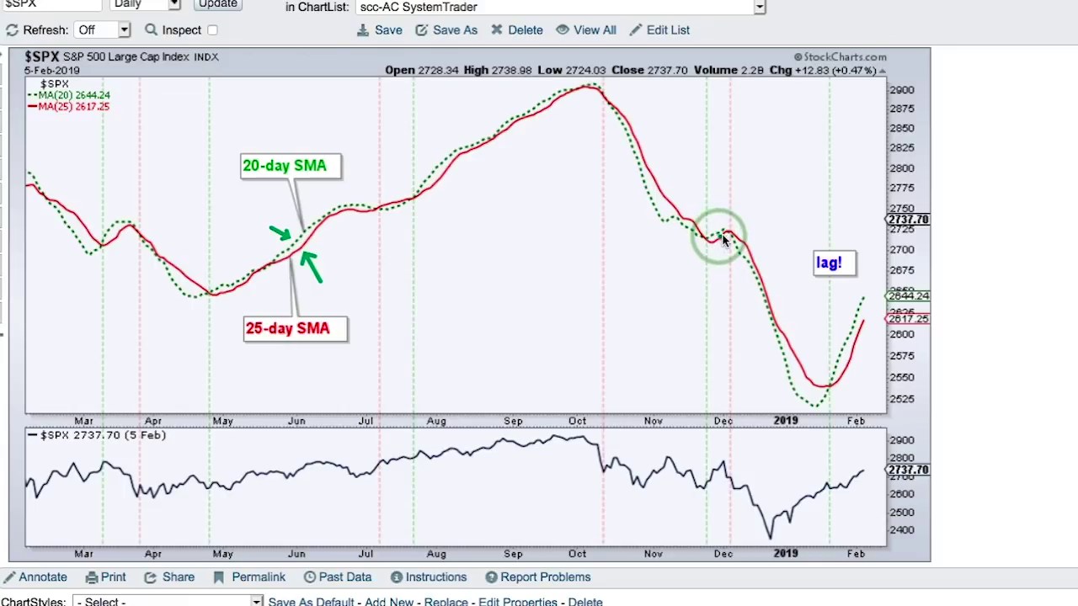
Step: Draw an arrow at the December bearish crossover and mark the price plot beneath the latest bullish crossover
{"action": "left_click_drag", "start_coordinate": [725, 229], "coordinate": [738, 249]}
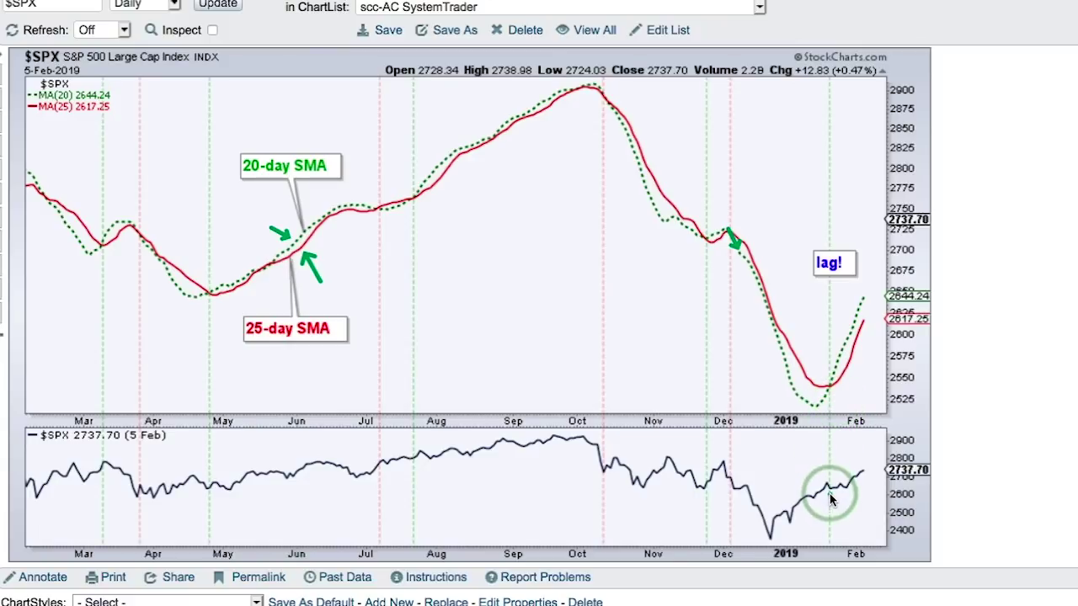
{"action": "left_click_drag", "start_coordinate": [830, 505], "coordinate": [827, 488]}
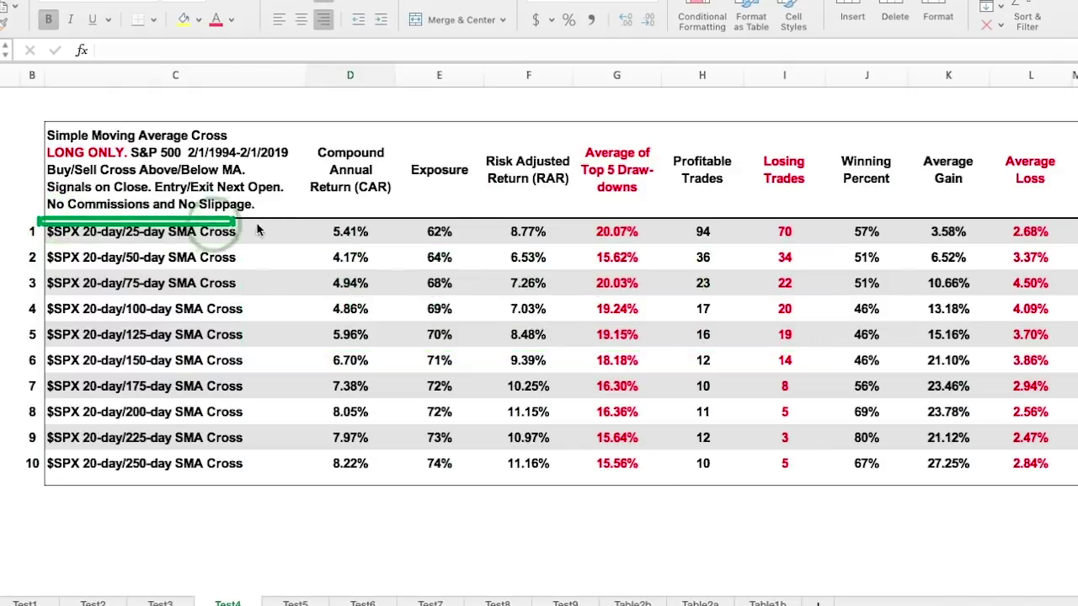
Step: In the Excel sheet Test4, draw a box around the whole $SPX 20-day/25-day SMA Cross row
{"action": "mouse_move", "coordinate": [257, 230]}
{"action": "left_mouse_down"}
{"action": "mouse_move", "coordinate": [1005, 229]}
{"action": "mouse_move", "coordinate": [1062, 240]}
{"action": "left_mouse_up"}
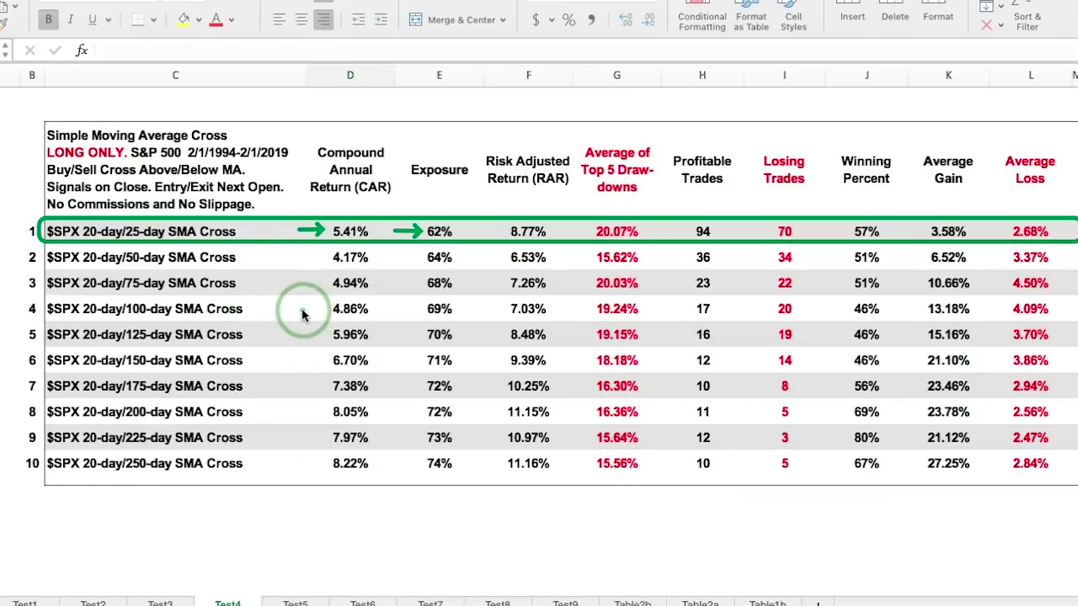
Step: In Test4, point arrows at the 20-day/100-day compound annual return and 20-day/25-day winning percent, and mark the 200- to 250-day rows
{"action": "left_click_drag", "start_coordinate": [300, 309], "coordinate": [331, 312]}
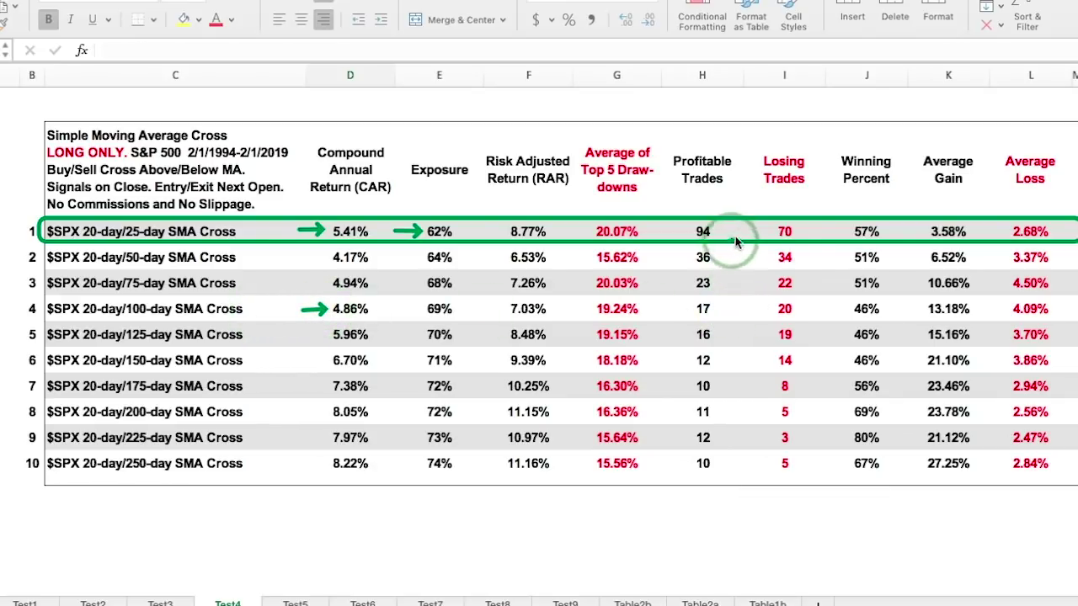
{"action": "left_click_drag", "start_coordinate": [825, 229], "coordinate": [850, 237]}
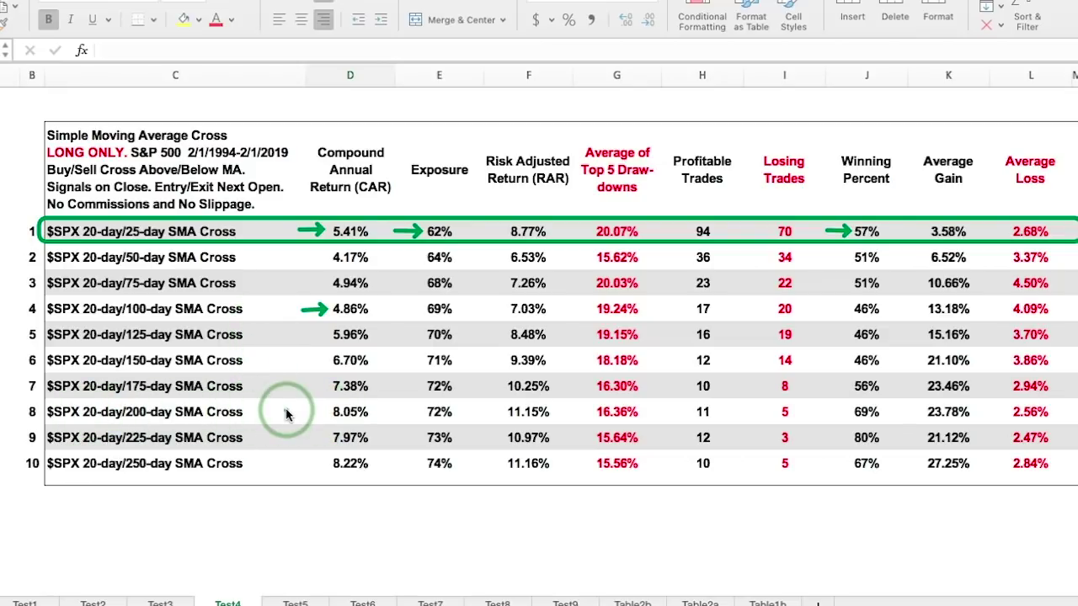
{"action": "mouse_move", "coordinate": [286, 412]}
{"action": "left_mouse_down"}
{"action": "mouse_move", "coordinate": [251, 411]}
{"action": "mouse_move", "coordinate": [254, 465]}
{"action": "left_mouse_up"}
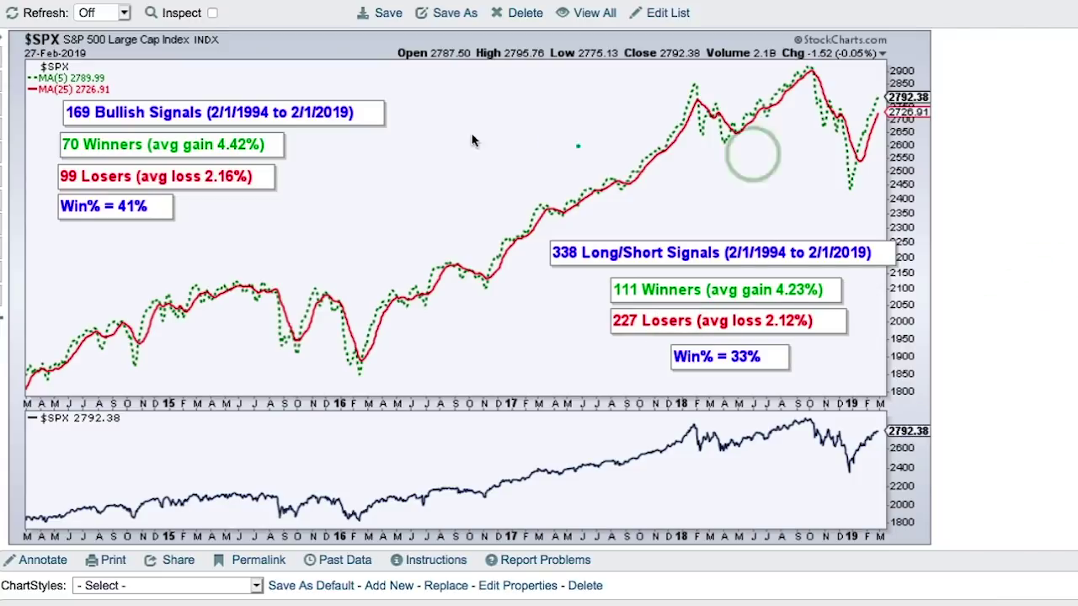
Step: Switch to the StockCharts MA(5)/MA(25) chart and draw a box around the two moving-average entries in the legend
{"action": "left_click_drag", "start_coordinate": [32, 72], "coordinate": [124, 99]}
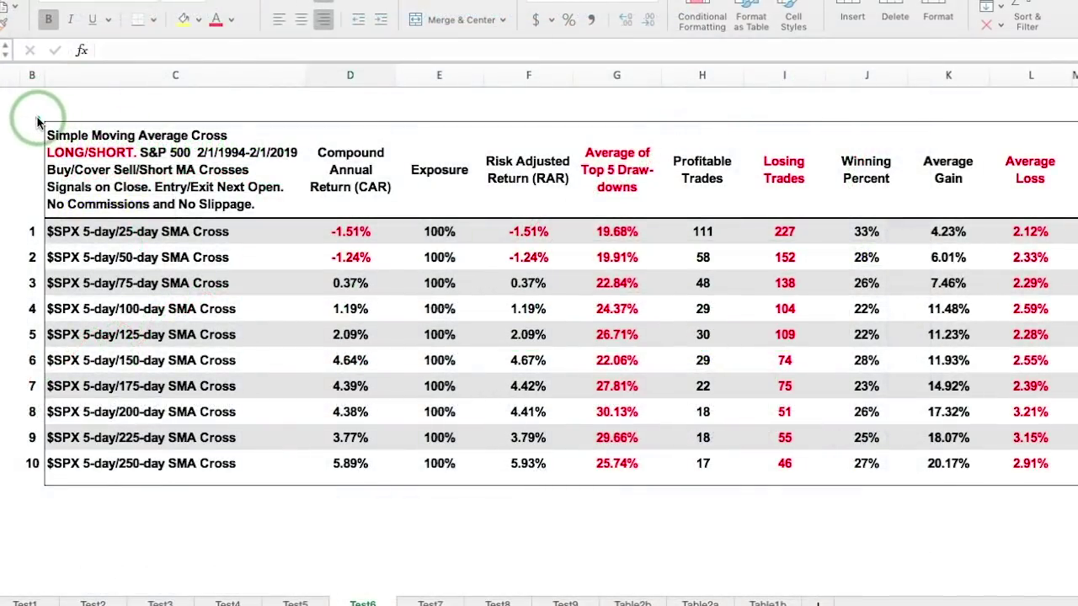
Step: In Excel sheet Test6, box the system names, the first two annual returns, and the 200- to 250-day rows' returns, drawdowns and winning percents
{"action": "mouse_move", "coordinate": [35, 118]}
{"action": "left_mouse_down"}
{"action": "mouse_move", "coordinate": [126, 210]}
{"action": "mouse_move", "coordinate": [238, 383]}
{"action": "mouse_move", "coordinate": [282, 492]}
{"action": "mouse_move", "coordinate": [301, 492]}
{"action": "left_mouse_up"}
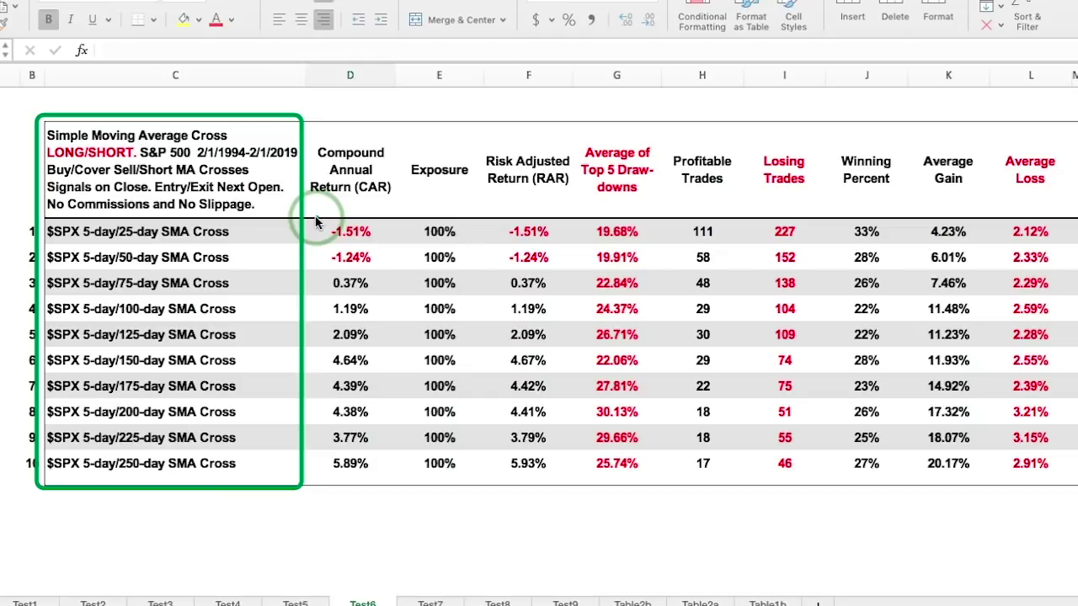
{"action": "mouse_move", "coordinate": [316, 220]}
{"action": "left_mouse_down"}
{"action": "mouse_move", "coordinate": [393, 245]}
{"action": "mouse_move", "coordinate": [396, 277]}
{"action": "left_mouse_up"}
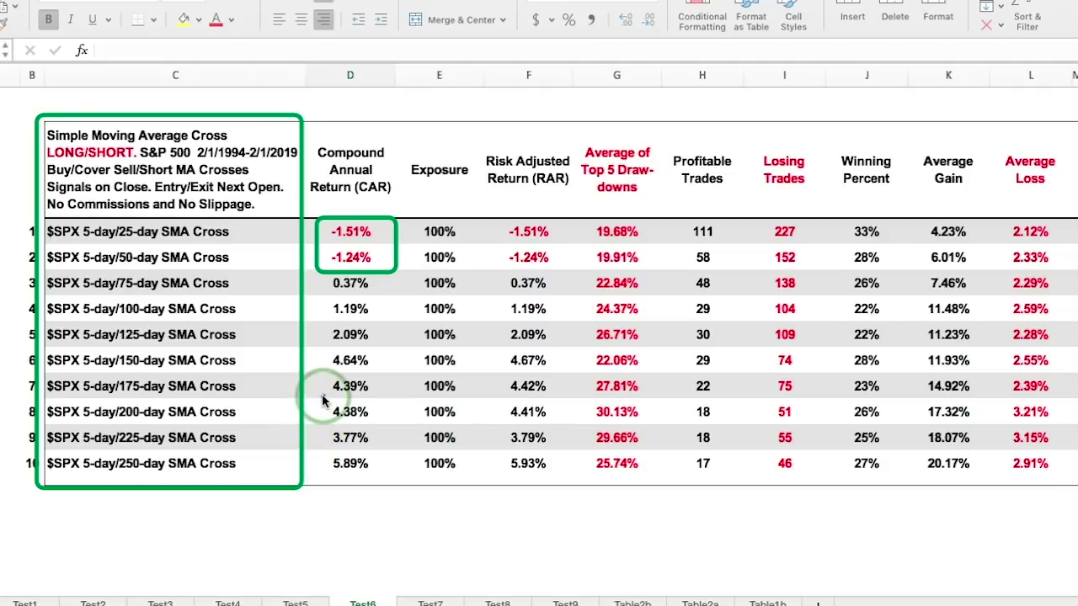
{"action": "left_click_drag", "start_coordinate": [318, 398], "coordinate": [387, 477]}
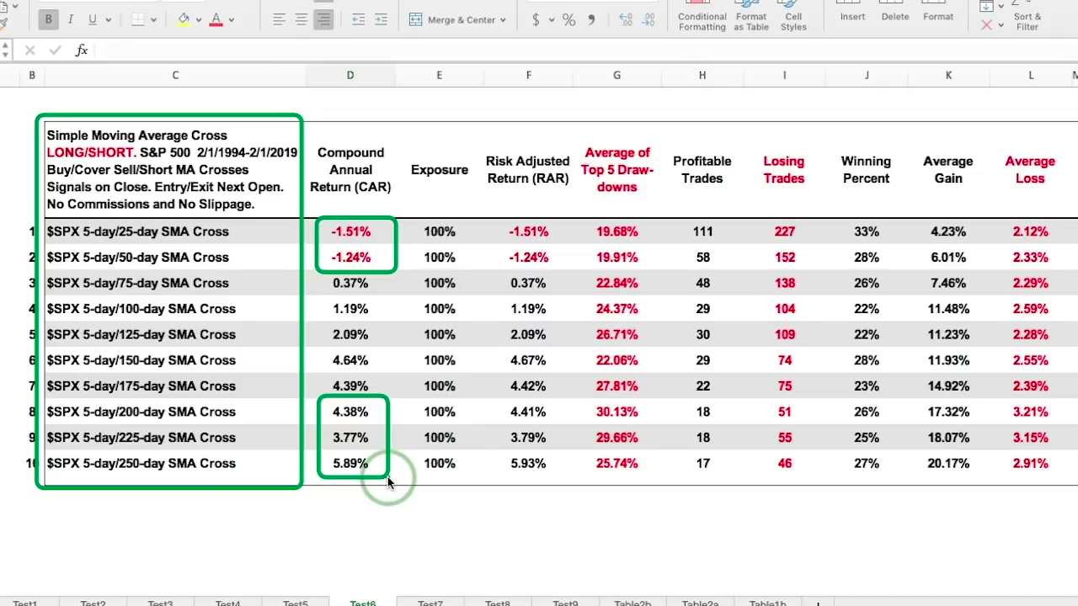
{"action": "left_click_drag", "start_coordinate": [587, 400], "coordinate": [654, 482]}
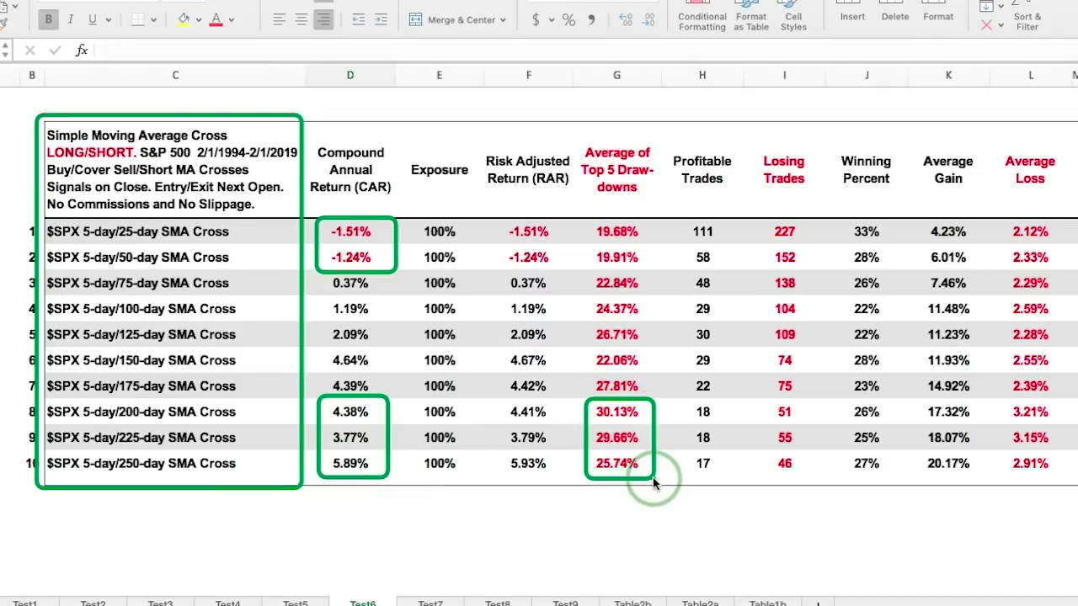
{"action": "left_click_drag", "start_coordinate": [844, 400], "coordinate": [890, 480]}
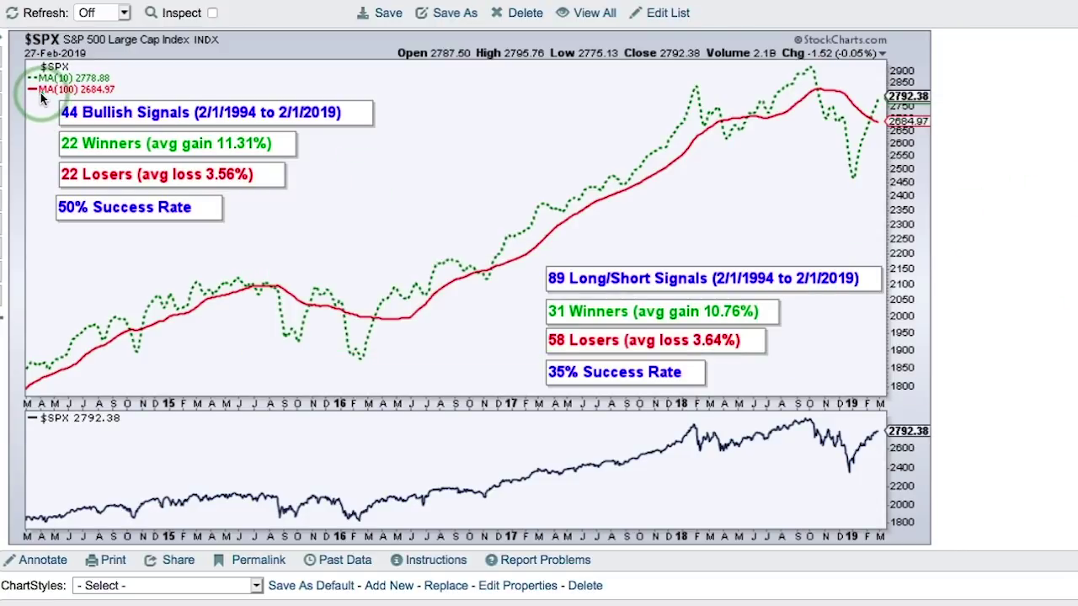
Step: On the StockCharts MA(10)/MA(100) chart, box the group of bullish signal notes and the long/short success rate note
{"action": "mouse_move", "coordinate": [38, 93]}
{"action": "left_mouse_down"}
{"action": "mouse_move", "coordinate": [64, 118]}
{"action": "mouse_move", "coordinate": [296, 178]}
{"action": "mouse_move", "coordinate": [411, 239]}
{"action": "left_mouse_up"}
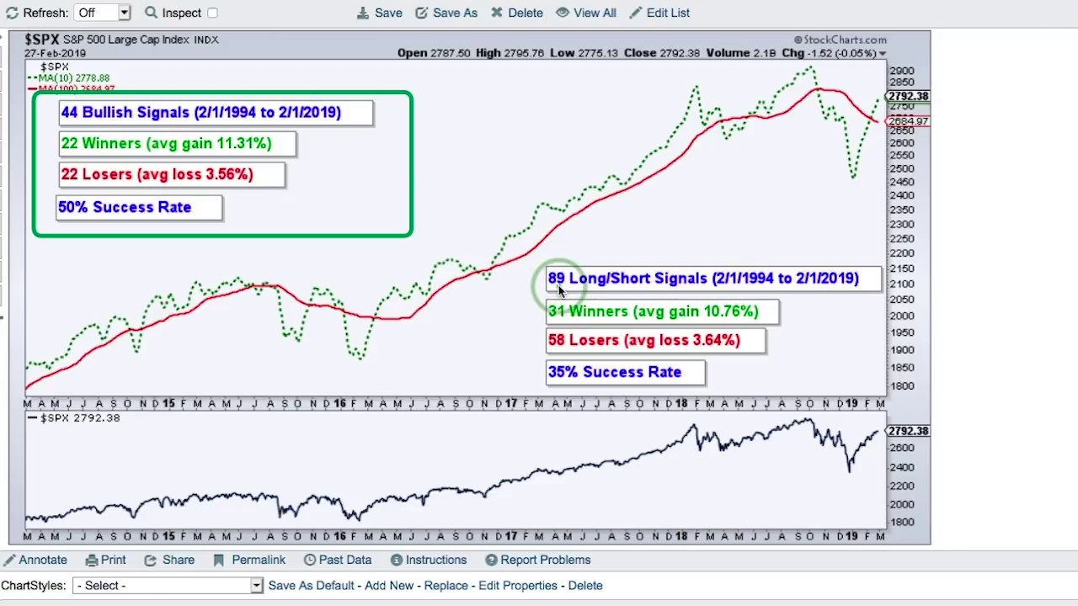
{"action": "mouse_move", "coordinate": [538, 353]}
{"action": "left_mouse_down"}
{"action": "mouse_move", "coordinate": [572, 370]}
{"action": "mouse_move", "coordinate": [712, 385]}
{"action": "mouse_move", "coordinate": [725, 395]}
{"action": "left_mouse_up"}
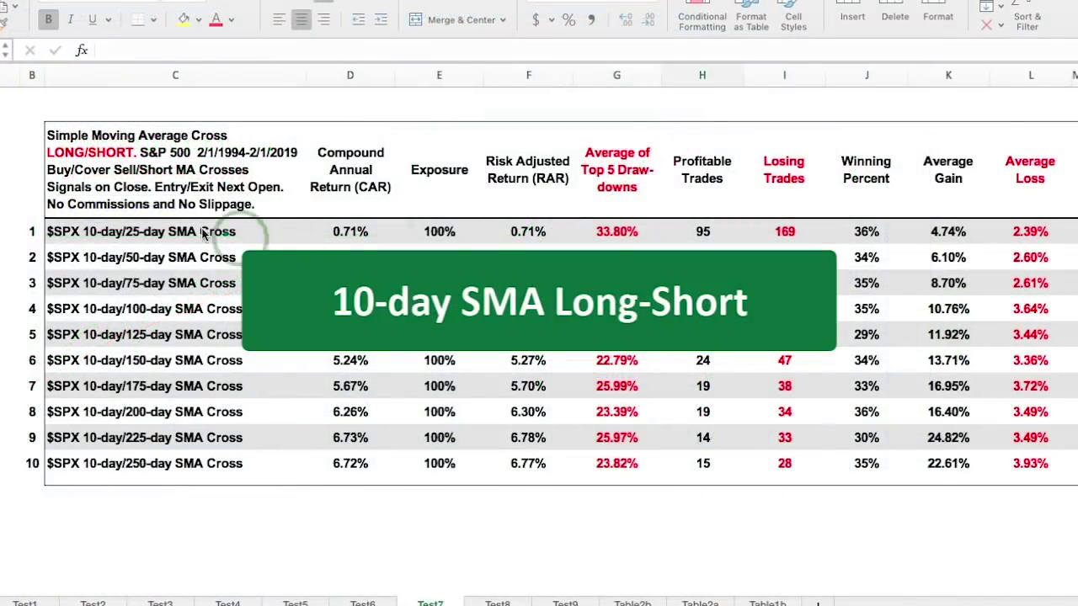
Step: In Excel sheet Test7, box the 10-day SMA names, the first two annual returns, and the 200- to 250-day rows' returns, winning percents and average gains
{"action": "left_click_drag", "start_coordinate": [57, 223], "coordinate": [263, 485]}
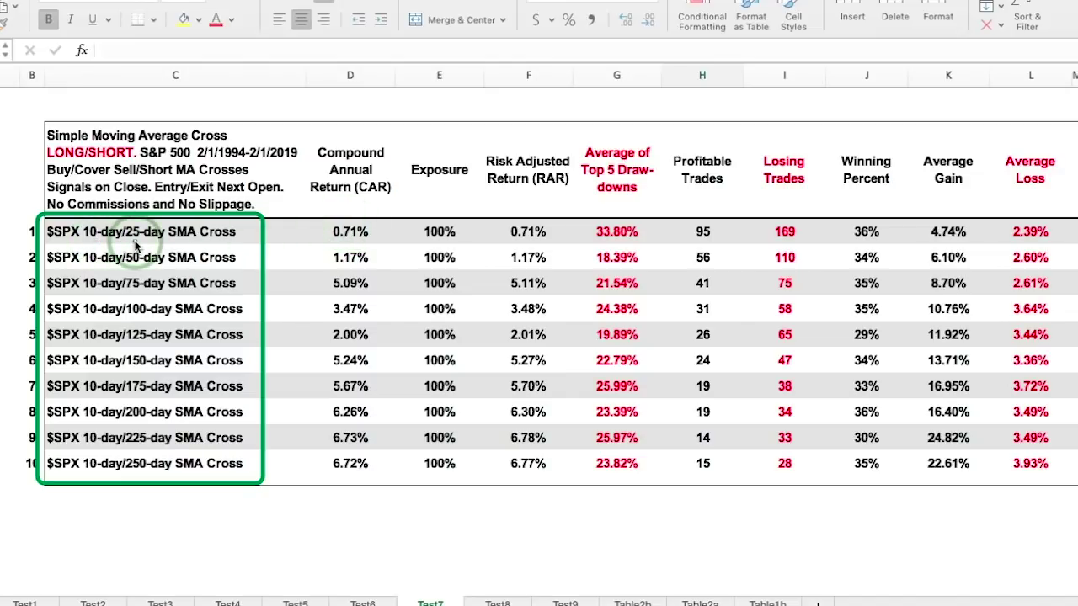
{"action": "left_click_drag", "start_coordinate": [321, 220], "coordinate": [380, 268]}
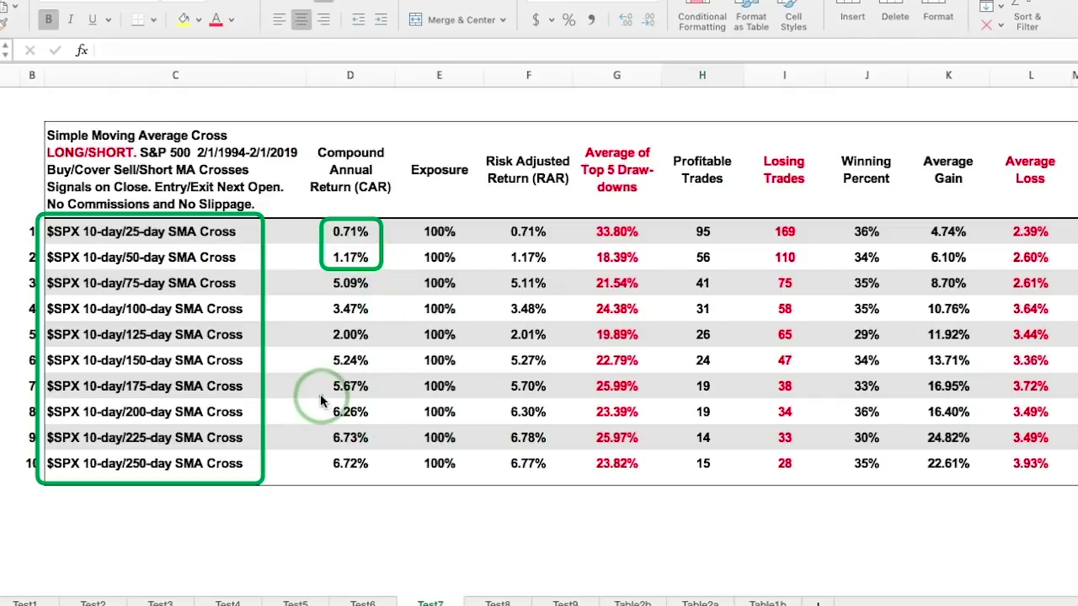
{"action": "left_click_drag", "start_coordinate": [322, 400], "coordinate": [380, 482]}
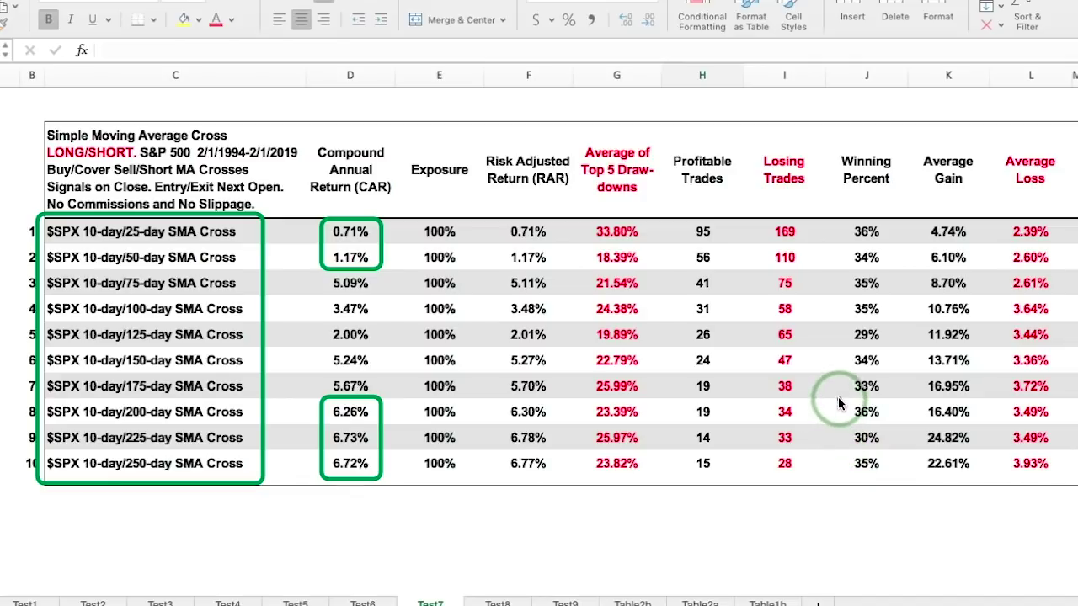
{"action": "mouse_move", "coordinate": [838, 404]}
{"action": "left_mouse_down"}
{"action": "mouse_move", "coordinate": [853, 409]}
{"action": "mouse_move", "coordinate": [892, 477]}
{"action": "left_mouse_up"}
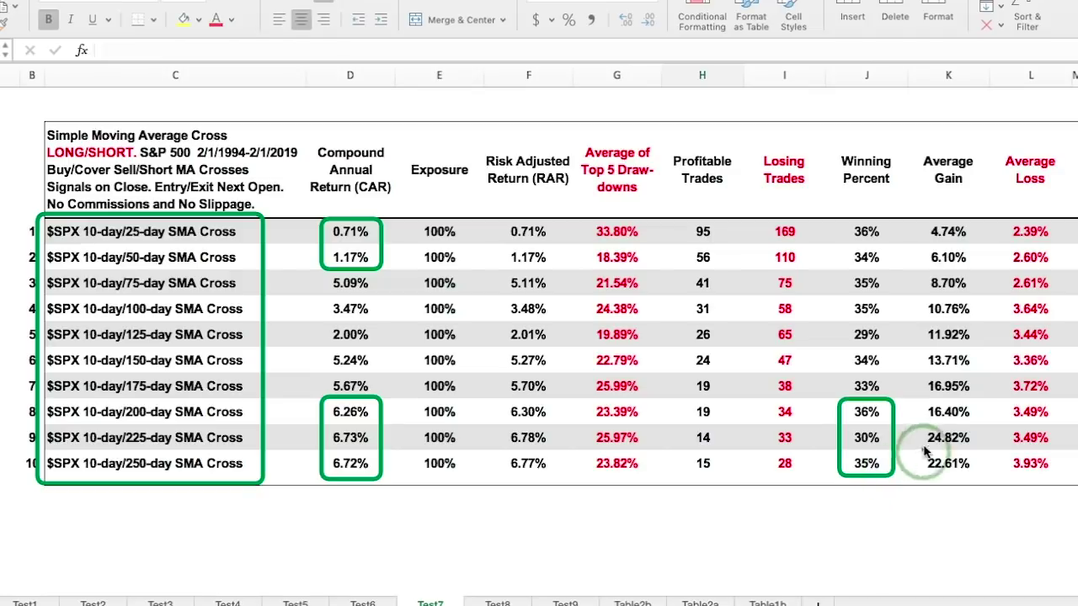
{"action": "left_click_drag", "start_coordinate": [916, 401], "coordinate": [985, 481]}
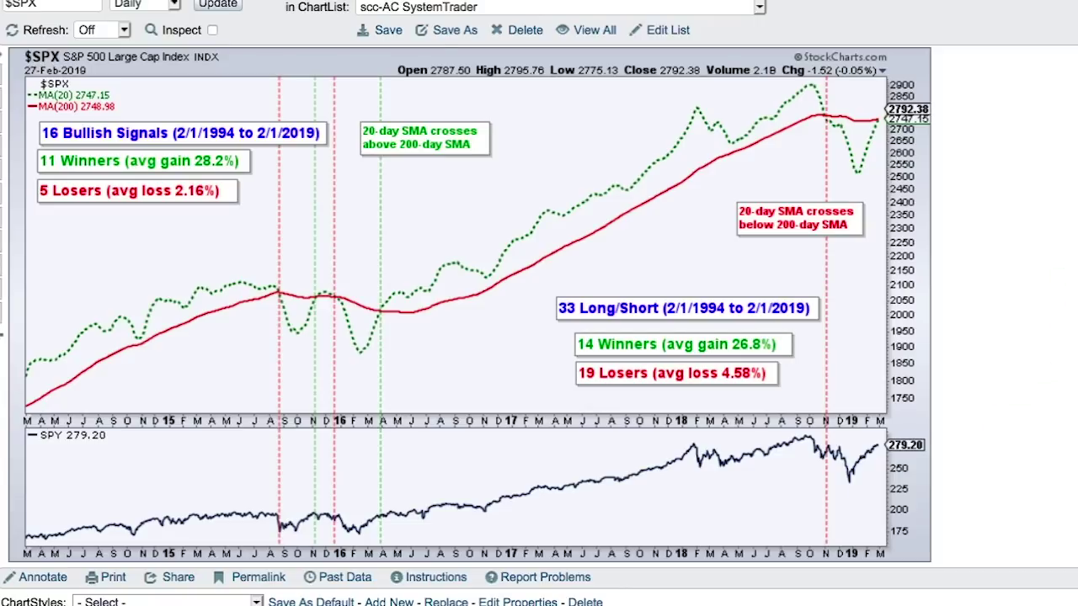
Step: On the StockCharts MA(20)/MA(200) chart, box both signal note groups and point arrows at the long/short notes and the bullish losers note
{"action": "mouse_move", "coordinate": [26, 116]}
{"action": "left_mouse_down"}
{"action": "mouse_move", "coordinate": [270, 152]}
{"action": "mouse_move", "coordinate": [354, 206]}
{"action": "mouse_move", "coordinate": [349, 215]}
{"action": "left_mouse_up"}
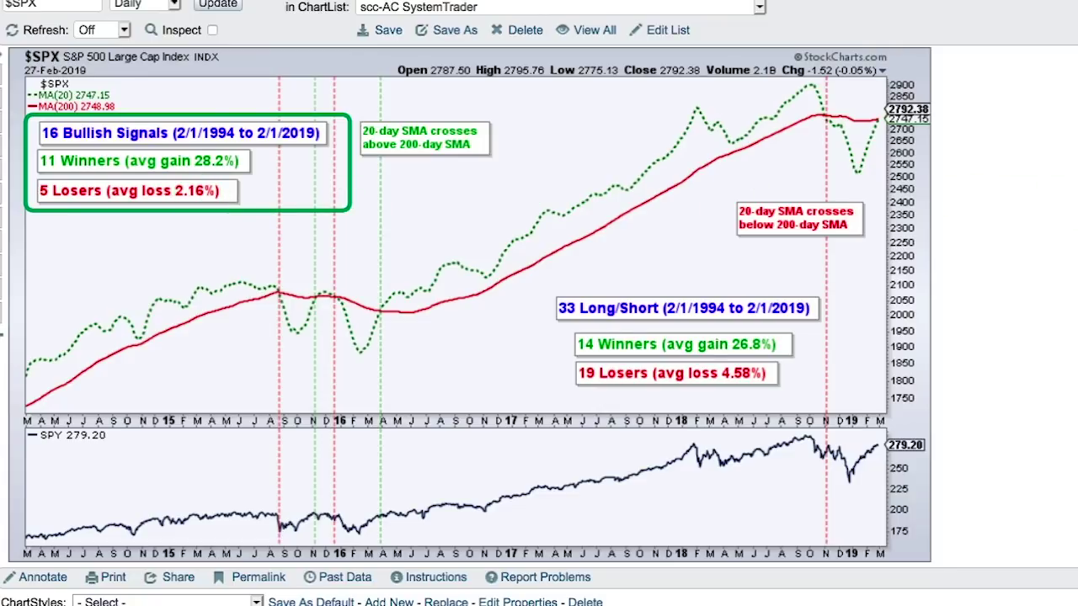
{"action": "left_click_drag", "start_coordinate": [531, 286], "coordinate": [859, 395]}
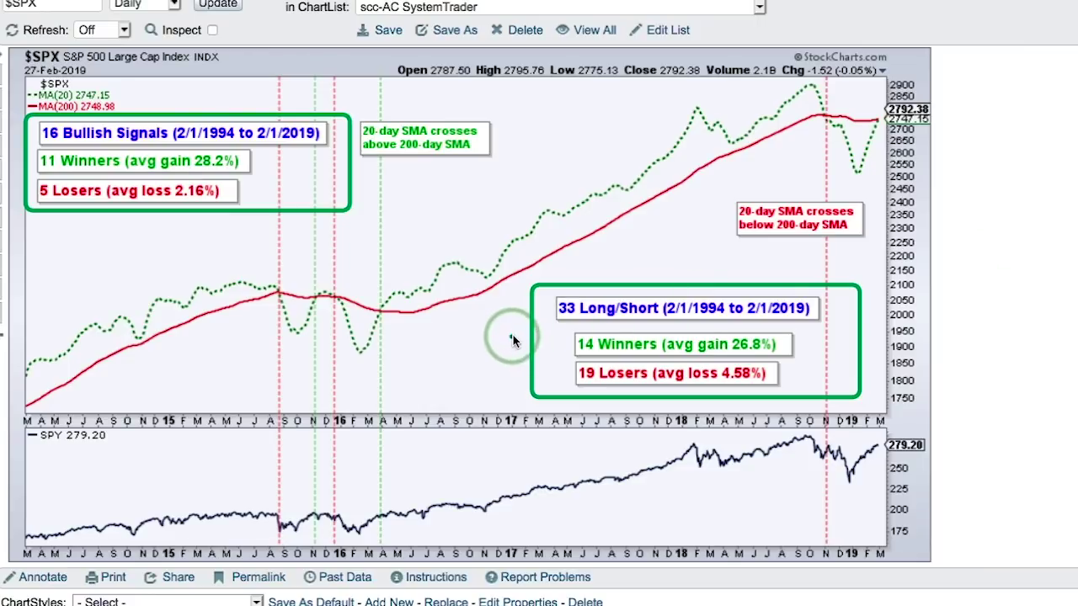
{"action": "left_click_drag", "start_coordinate": [512, 335], "coordinate": [553, 316]}
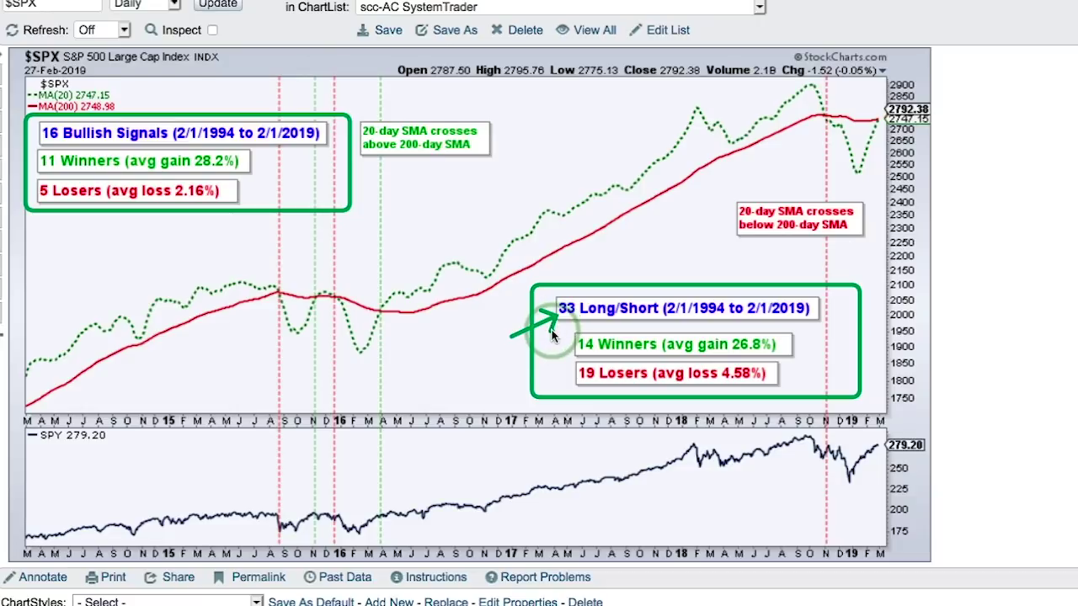
{"action": "left_click_drag", "start_coordinate": [519, 364], "coordinate": [575, 380]}
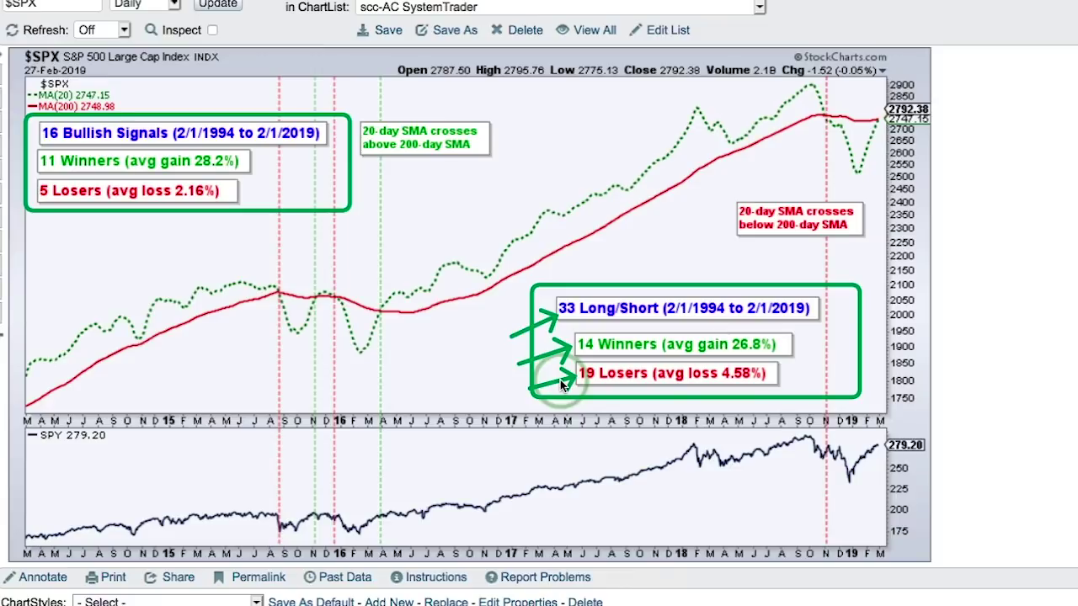
{"action": "mouse_move", "coordinate": [231, 214]}
{"action": "left_mouse_down"}
{"action": "mouse_move", "coordinate": [193, 223]}
{"action": "mouse_move", "coordinate": [193, 214]}
{"action": "left_mouse_up"}
{"action": "left_click_drag", "start_coordinate": [809, 347], "coordinate": [787, 346]}
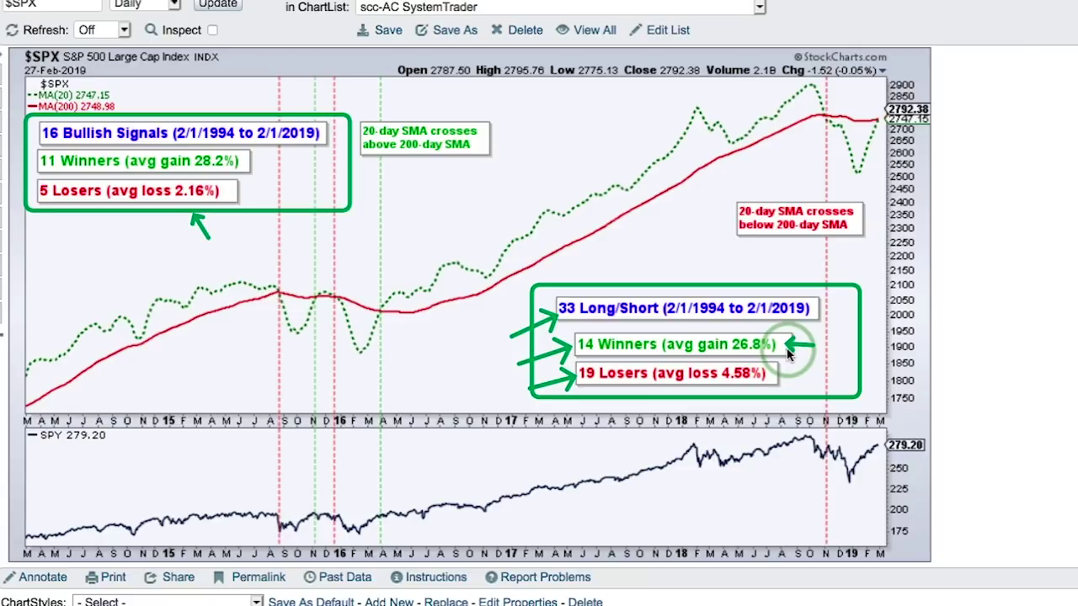
{"action": "left_click_drag", "start_coordinate": [806, 376], "coordinate": [777, 378]}
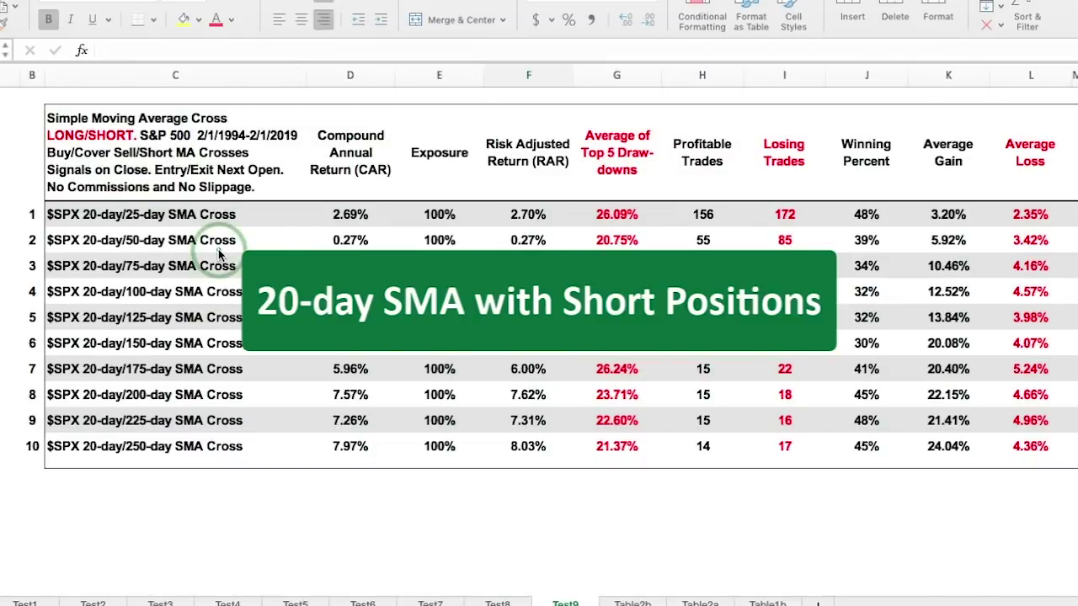
Step: In Excel sheet Test9, box the description and system name column, and underline 25 and 50 in the first two system names
{"action": "left_click_drag", "start_coordinate": [38, 102], "coordinate": [306, 482]}
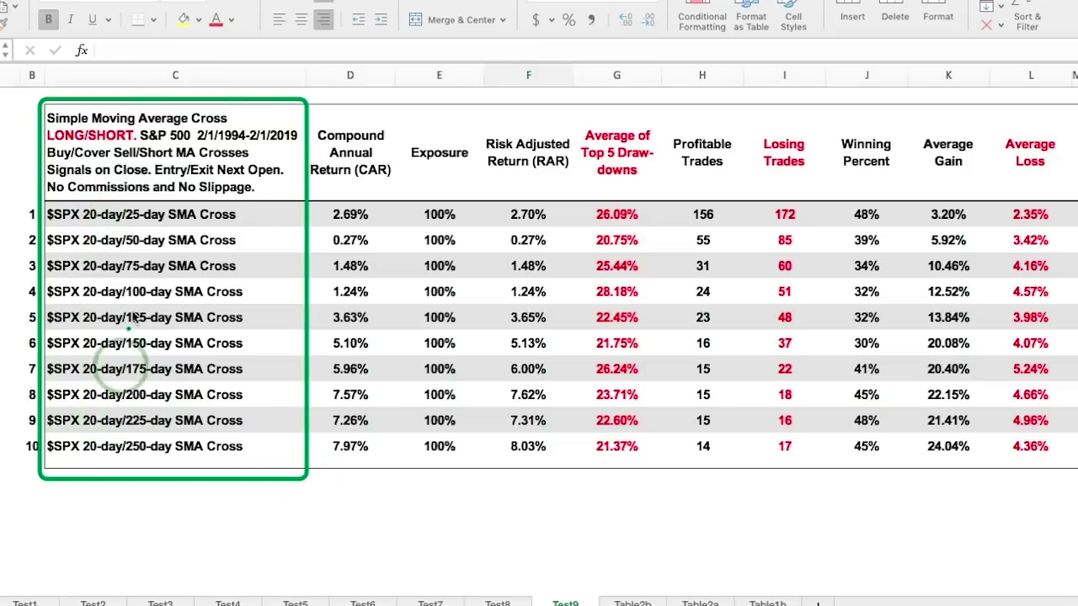
{"action": "left_click", "coordinate": [135, 222]}
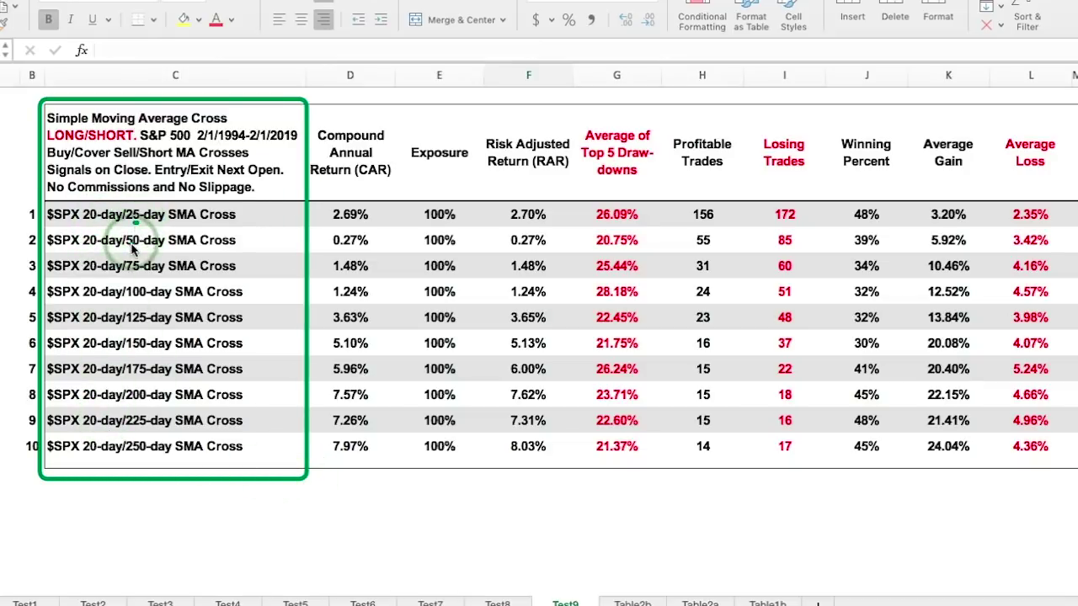
{"action": "left_click", "coordinate": [132, 249]}
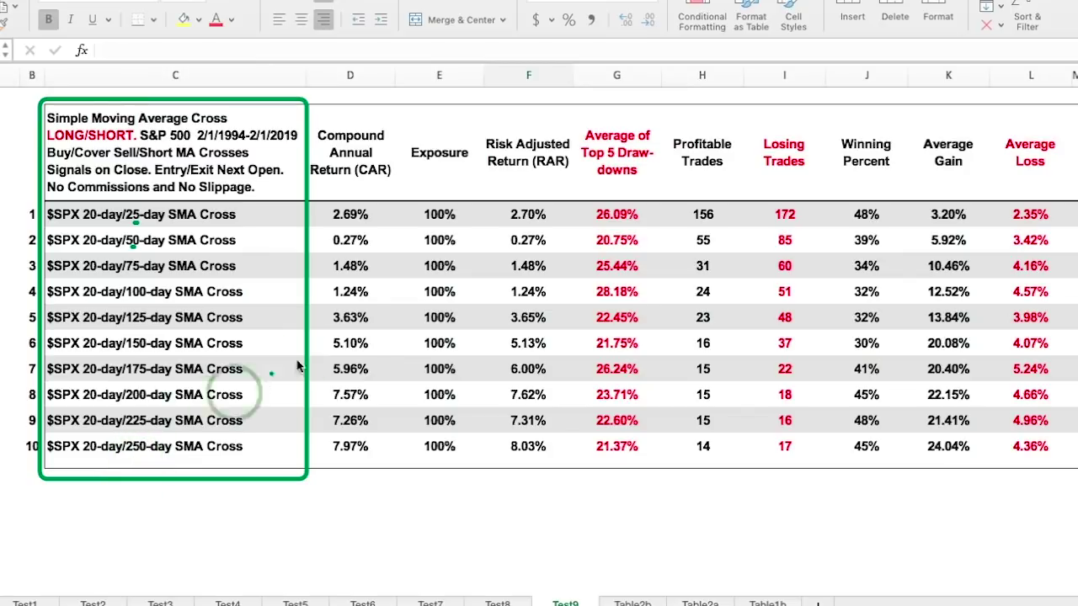
Step: Box the annual returns of the 25- to 125-day rows and the winning percents of the 25- to 150-day and 175- to 250-day rows
{"action": "left_click_drag", "start_coordinate": [319, 206], "coordinate": [379, 333]}
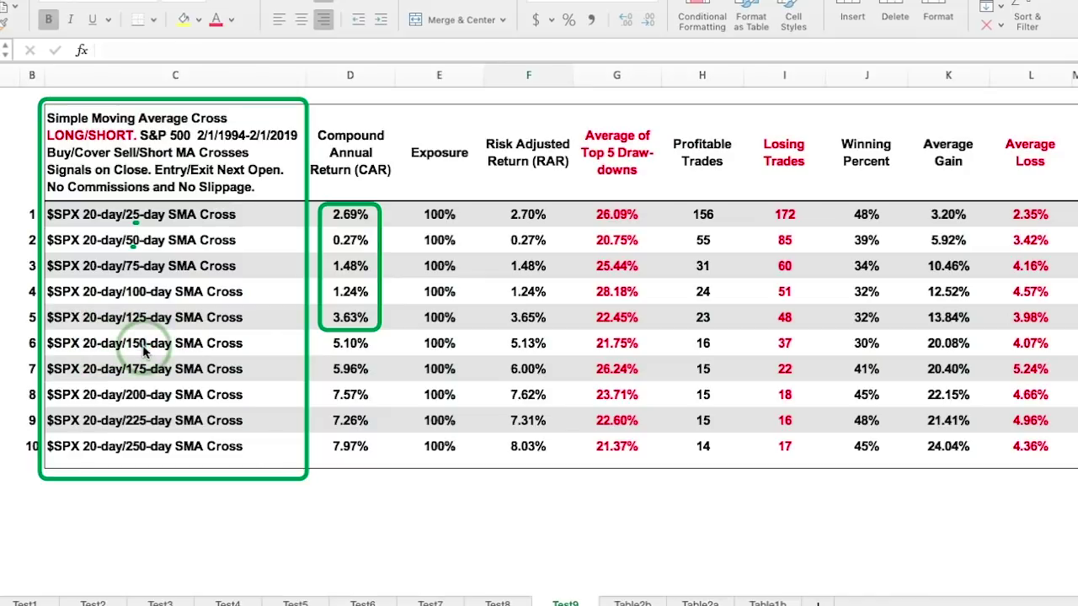
{"action": "left_click", "coordinate": [296, 347]}
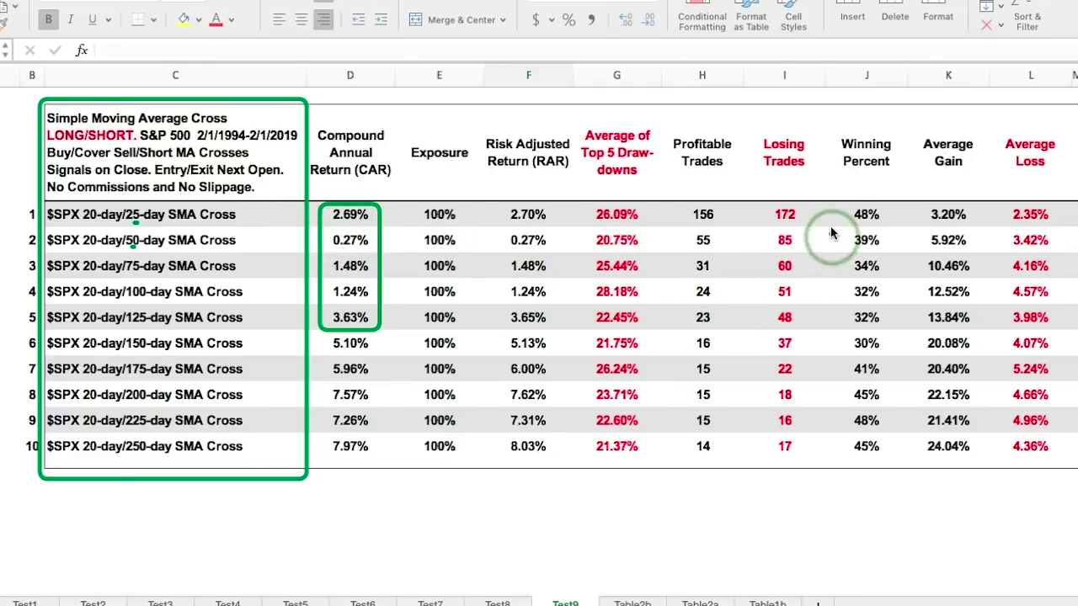
{"action": "mouse_move", "coordinate": [832, 207]}
{"action": "left_mouse_down"}
{"action": "mouse_move", "coordinate": [857, 263]}
{"action": "mouse_move", "coordinate": [885, 281]}
{"action": "mouse_move", "coordinate": [895, 357]}
{"action": "left_mouse_up"}
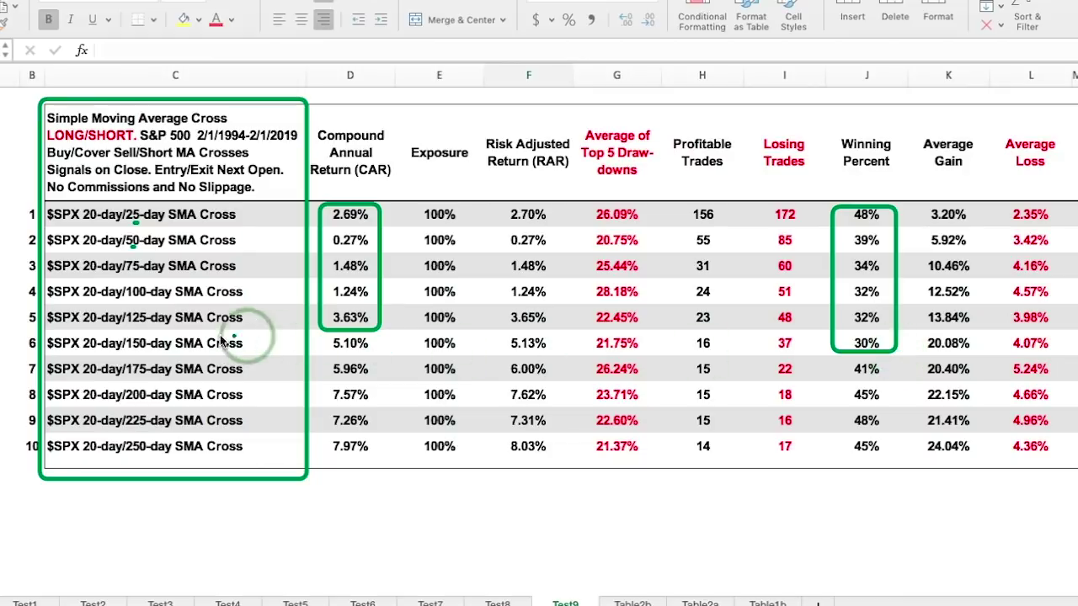
{"action": "left_click", "coordinate": [472, 344]}
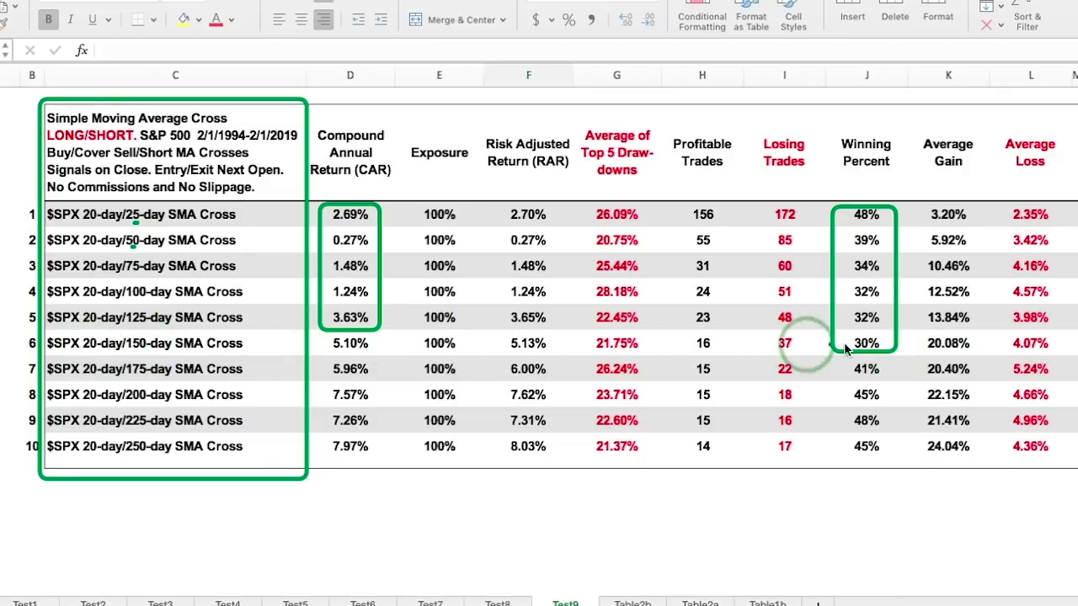
{"action": "left_click", "coordinate": [885, 381]}
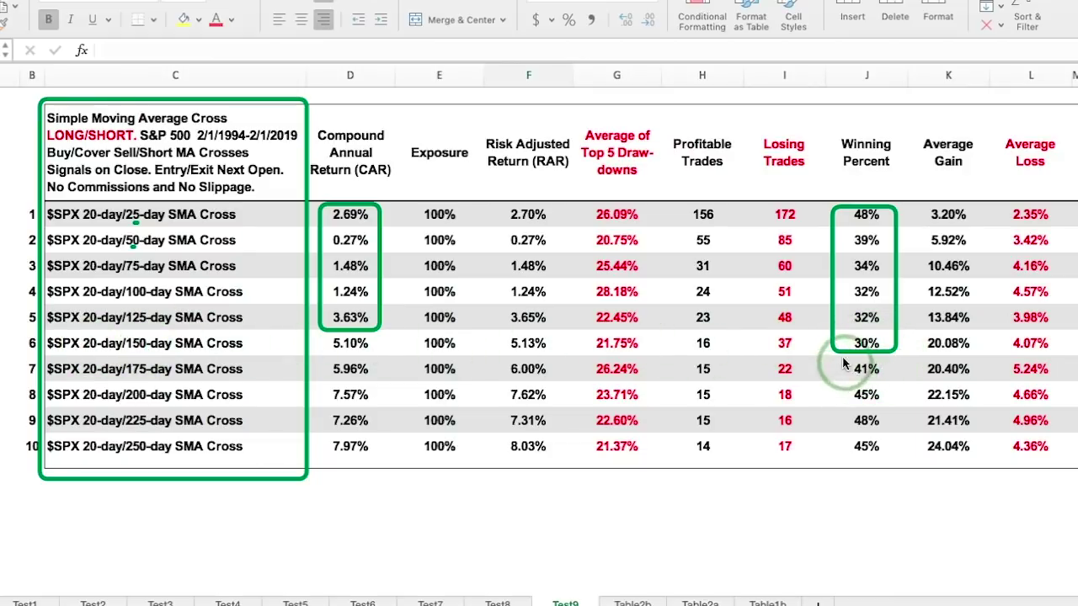
{"action": "left_click_drag", "start_coordinate": [843, 357], "coordinate": [893, 469]}
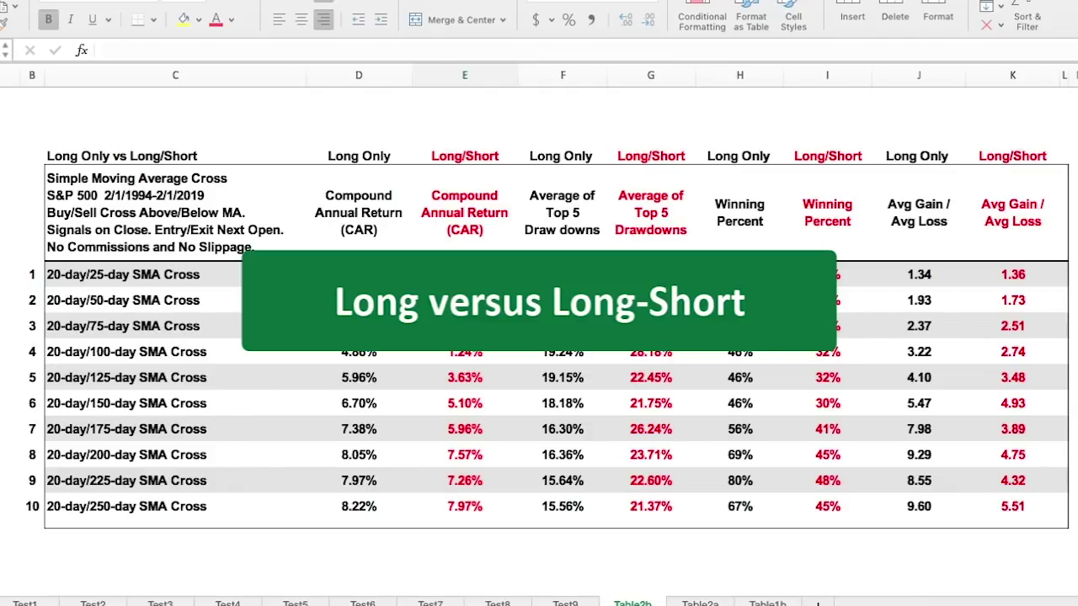
Step: In Excel sheet Table2b, box the description and system name column and draw arrows to the Long Only and Long/Short annual return headings
{"action": "mouse_move", "coordinate": [29, 141]}
{"action": "left_mouse_down"}
{"action": "mouse_move", "coordinate": [120, 284]}
{"action": "mouse_move", "coordinate": [249, 541]}
{"action": "left_mouse_up"}
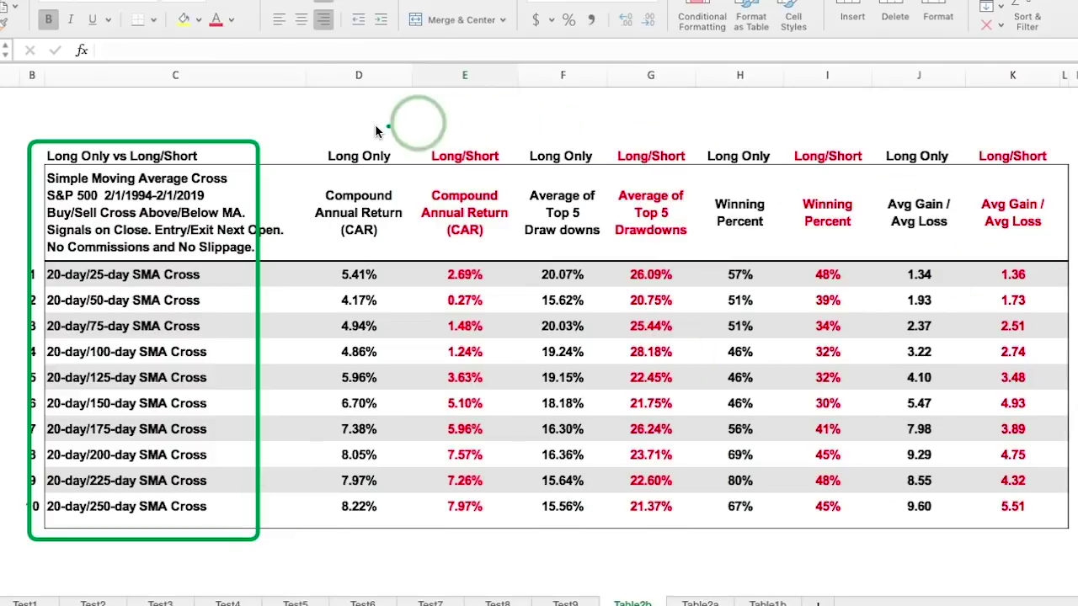
{"action": "left_click_drag", "start_coordinate": [363, 124], "coordinate": [362, 129]}
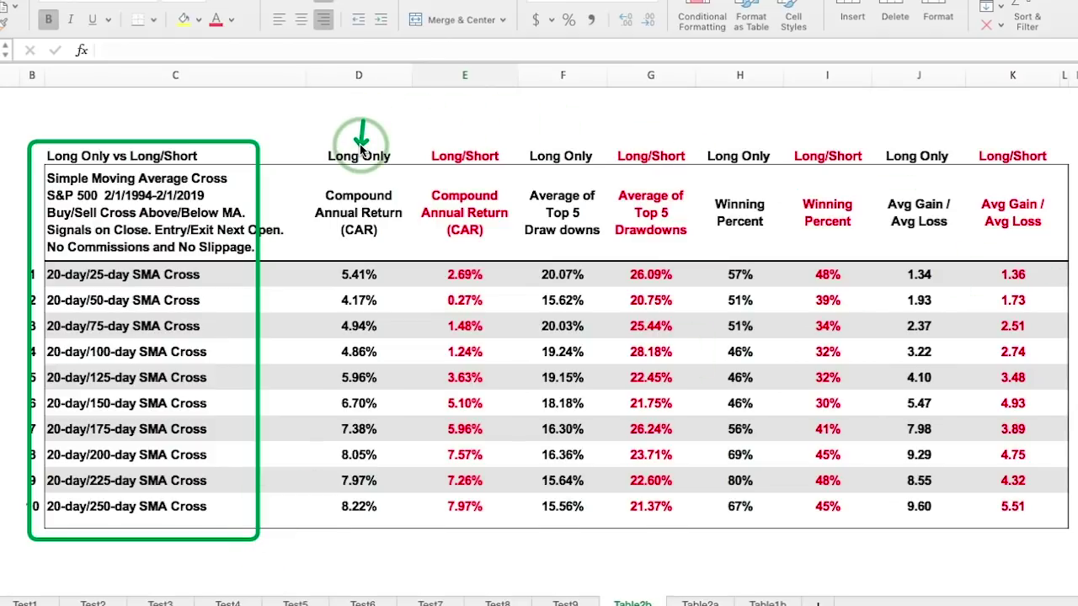
{"action": "left_click_drag", "start_coordinate": [464, 117], "coordinate": [465, 147]}
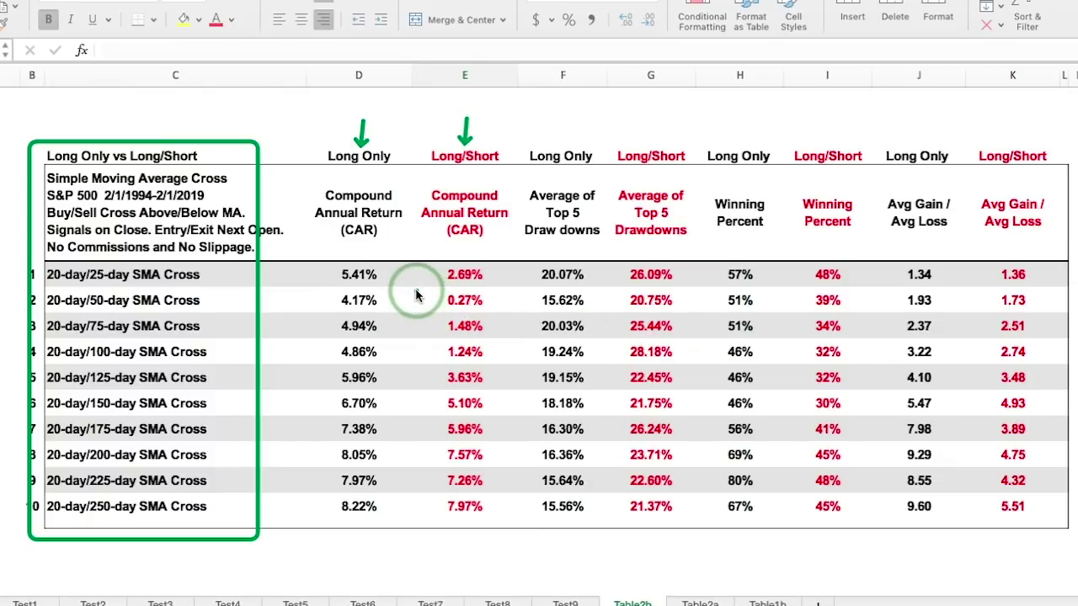
Step: Draw short dashes between the long-only and long/short annual returns in the 25- to 100-day rows
{"action": "left_click_drag", "start_coordinate": [391, 276], "coordinate": [413, 276]}
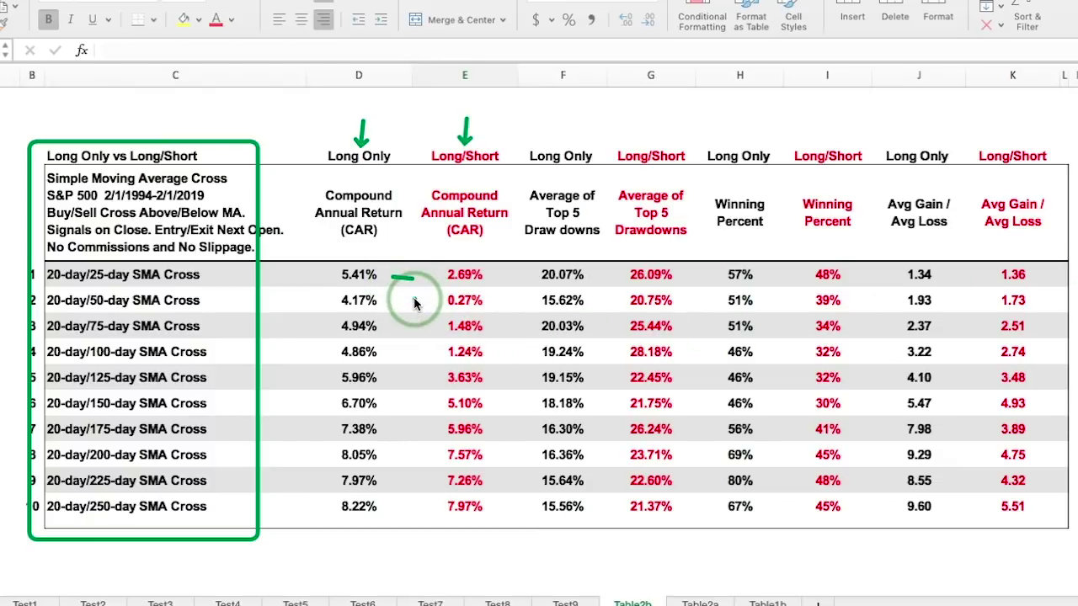
{"action": "left_click_drag", "start_coordinate": [409, 321], "coordinate": [410, 322]}
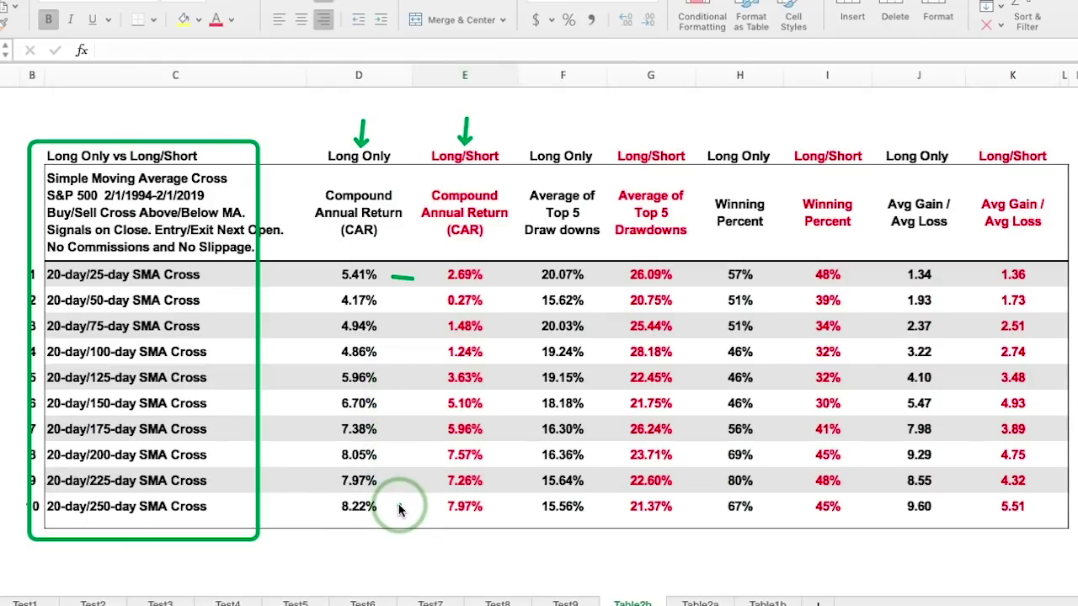
{"action": "mouse_move", "coordinate": [392, 300]}
{"action": "left_mouse_down"}
{"action": "mouse_move", "coordinate": [418, 301]}
{"action": "mouse_move", "coordinate": [407, 353]}
{"action": "left_mouse_up"}
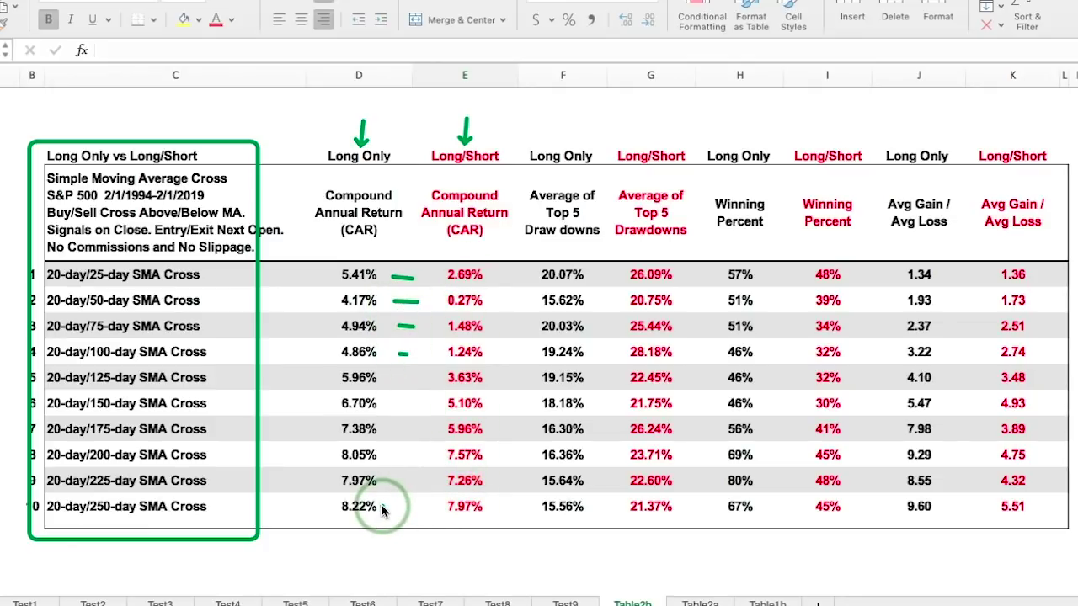
{"action": "left_click", "coordinate": [438, 508]}
{"action": "left_click", "coordinate": [729, 505]}
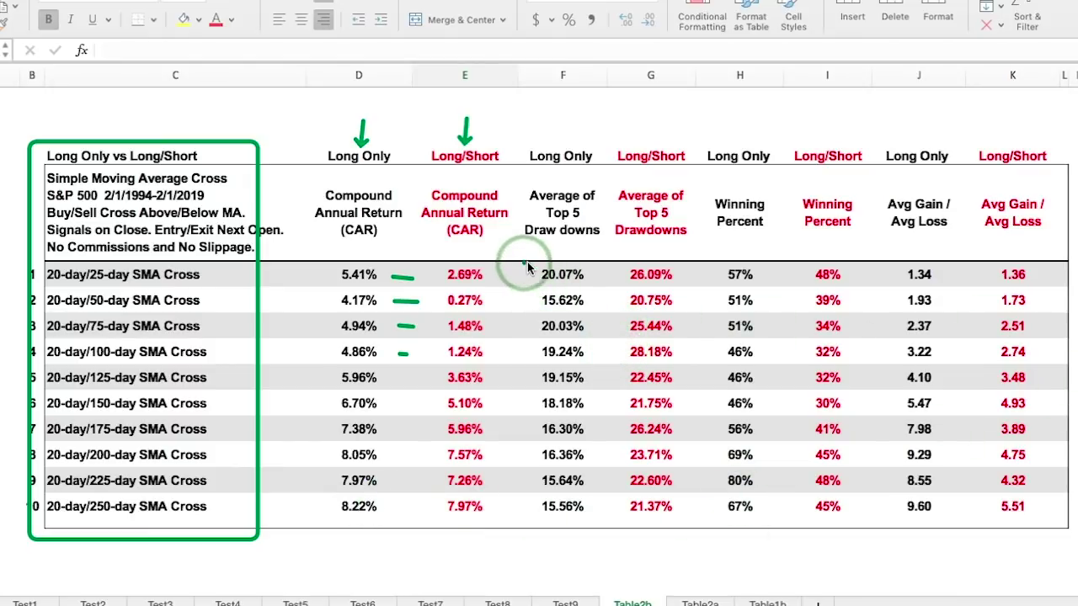
Step: Box both drawdown columns and draw lines linking the long-only and long/short winning percents in the 75-, 200- and 225-day rows
{"action": "left_click_drag", "start_coordinate": [525, 265], "coordinate": [694, 529]}
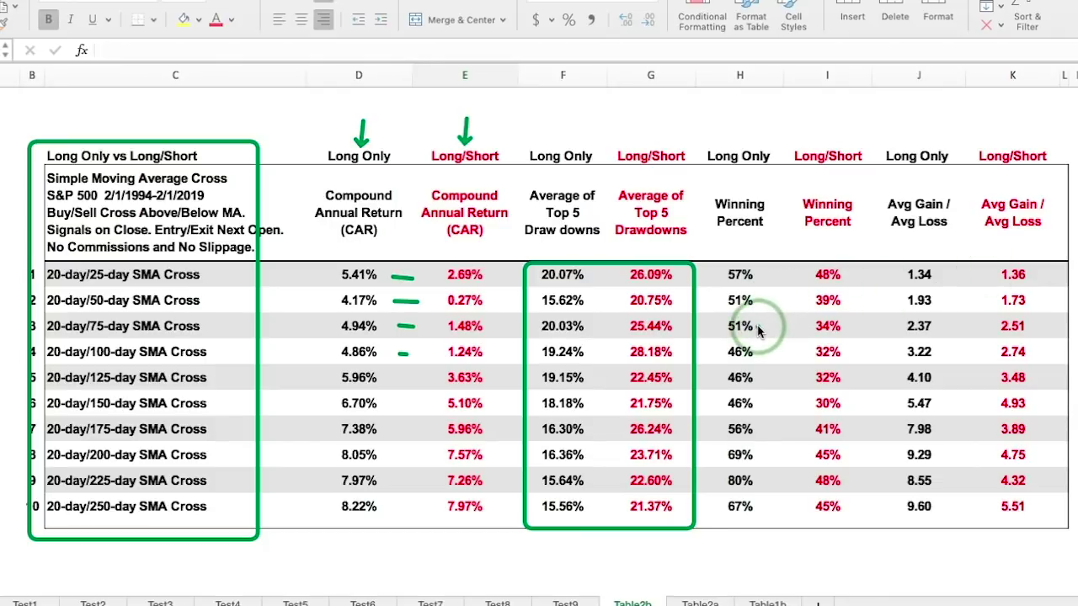
{"action": "left_click_drag", "start_coordinate": [757, 328], "coordinate": [813, 328]}
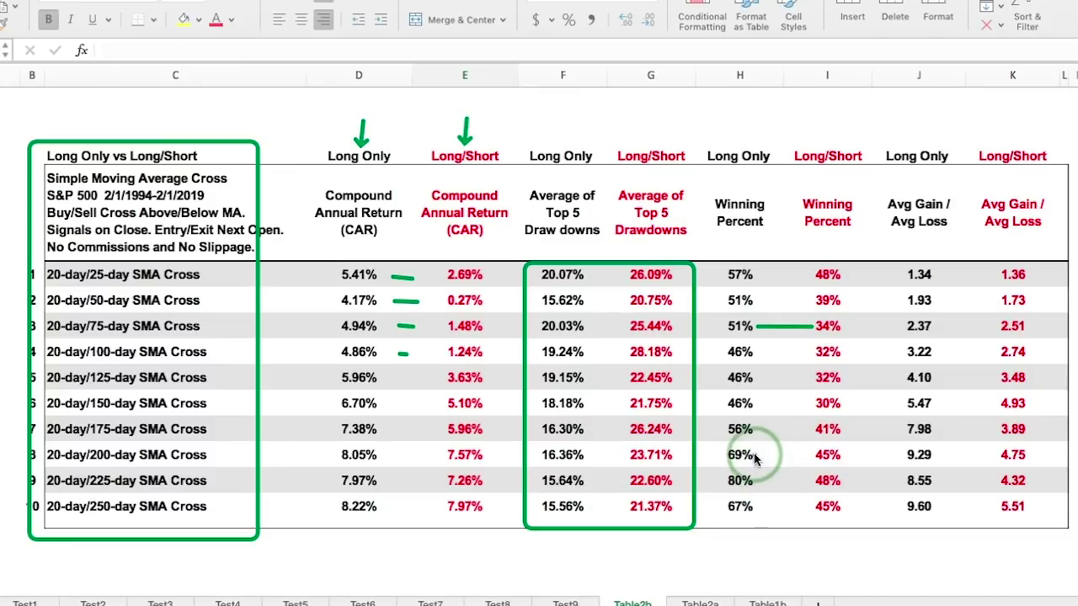
{"action": "left_click_drag", "start_coordinate": [754, 455], "coordinate": [813, 454]}
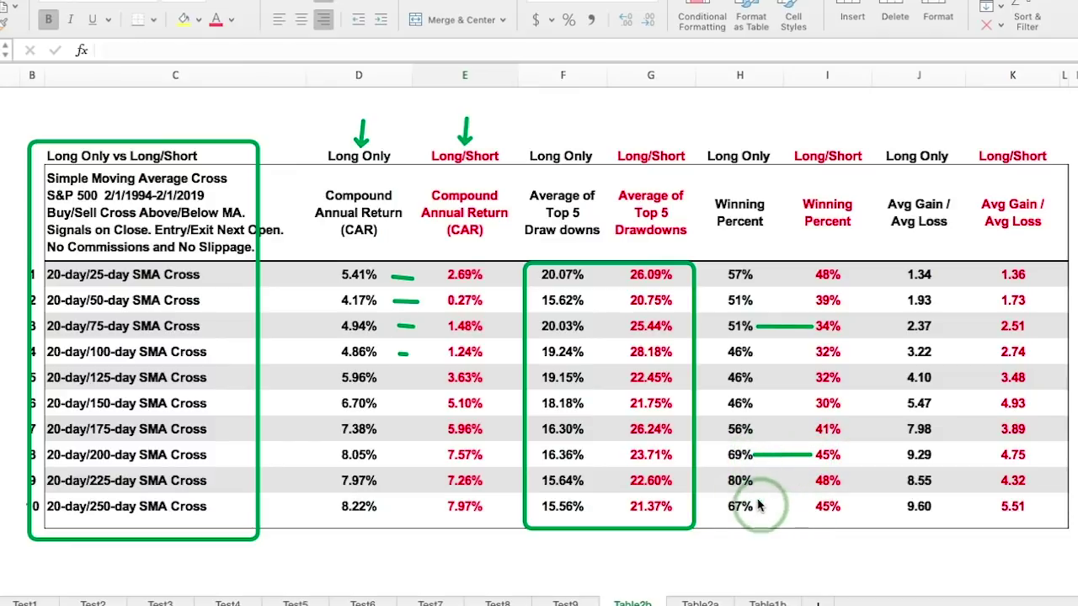
{"action": "left_click_drag", "start_coordinate": [752, 482], "coordinate": [806, 482]}
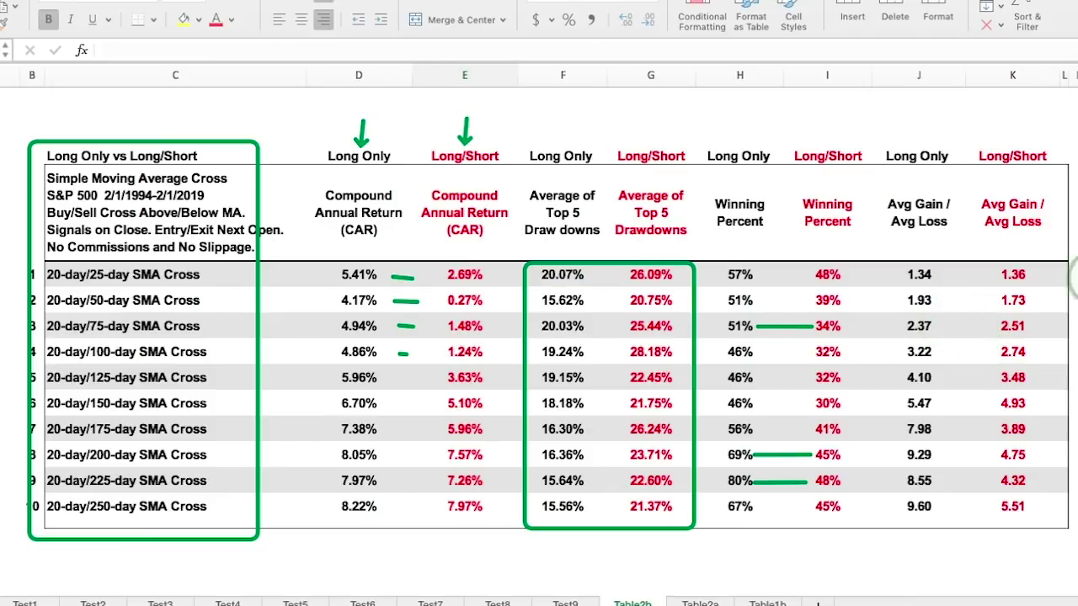
Step: Box the gain/loss ratios of the 25- to 100-day and 175- to 250-day rows, and the 200- to 250-day rows' long-only returns and winning percents
{"action": "mouse_move", "coordinate": [884, 261]}
{"action": "left_mouse_down"}
{"action": "mouse_move", "coordinate": [960, 371]}
{"action": "mouse_move", "coordinate": [1029, 376]}
{"action": "mouse_move", "coordinate": [1052, 364]}
{"action": "mouse_move", "coordinate": [1041, 367]}
{"action": "left_mouse_up"}
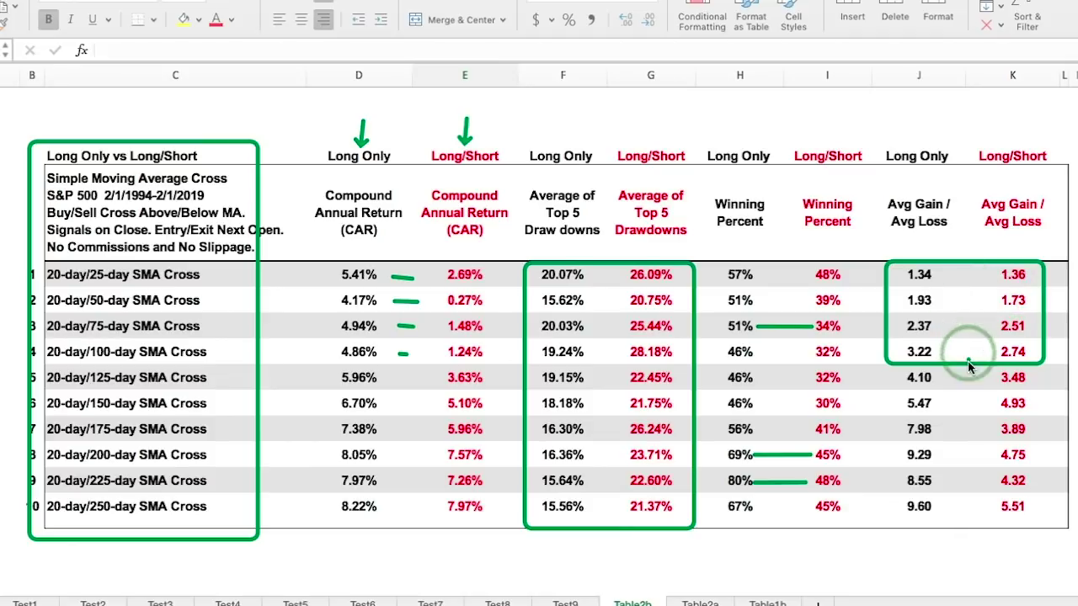
{"action": "mouse_move", "coordinate": [892, 418]}
{"action": "left_mouse_down"}
{"action": "mouse_move", "coordinate": [1002, 438]}
{"action": "mouse_move", "coordinate": [1049, 478]}
{"action": "mouse_move", "coordinate": [1044, 547]}
{"action": "mouse_move", "coordinate": [1050, 520]}
{"action": "left_mouse_up"}
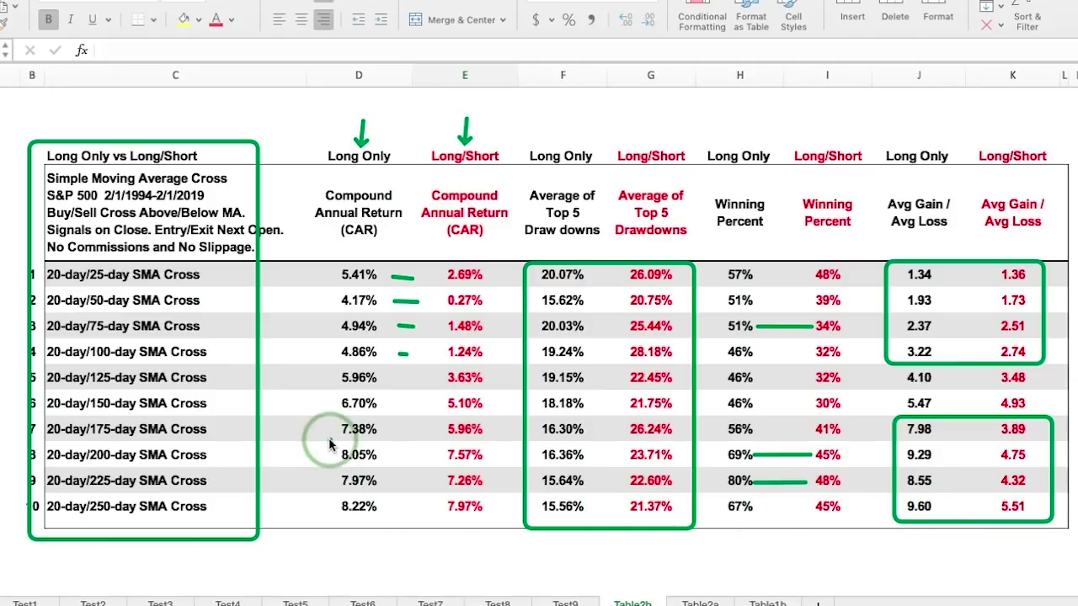
{"action": "left_click_drag", "start_coordinate": [330, 438], "coordinate": [390, 519]}
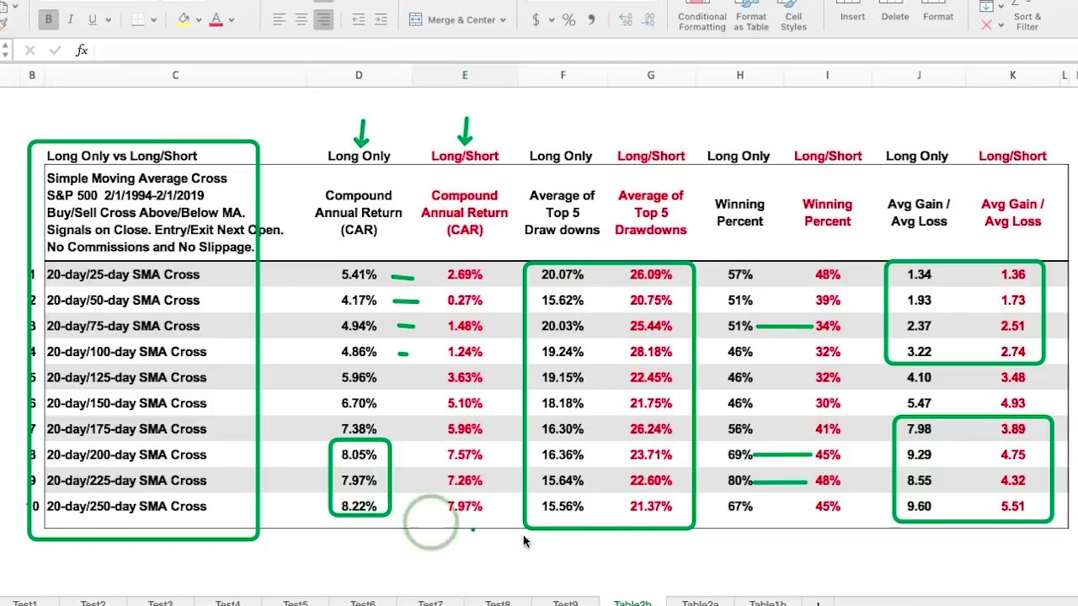
{"action": "mouse_move", "coordinate": [714, 442]}
{"action": "left_mouse_down"}
{"action": "mouse_move", "coordinate": [734, 528]}
{"action": "mouse_move", "coordinate": [761, 522]}
{"action": "left_mouse_up"}
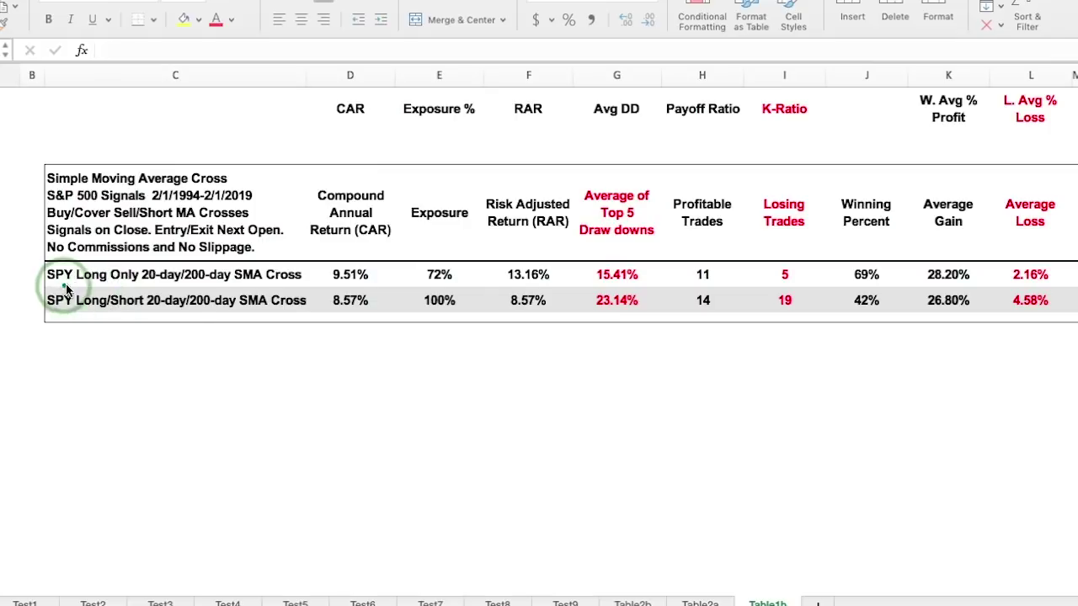
Step: In sheet Table1b, underline the SPY Long Only row's annual return, winning percent, average gain and average loss
{"action": "left_click_drag", "start_coordinate": [335, 284], "coordinate": [365, 284]}
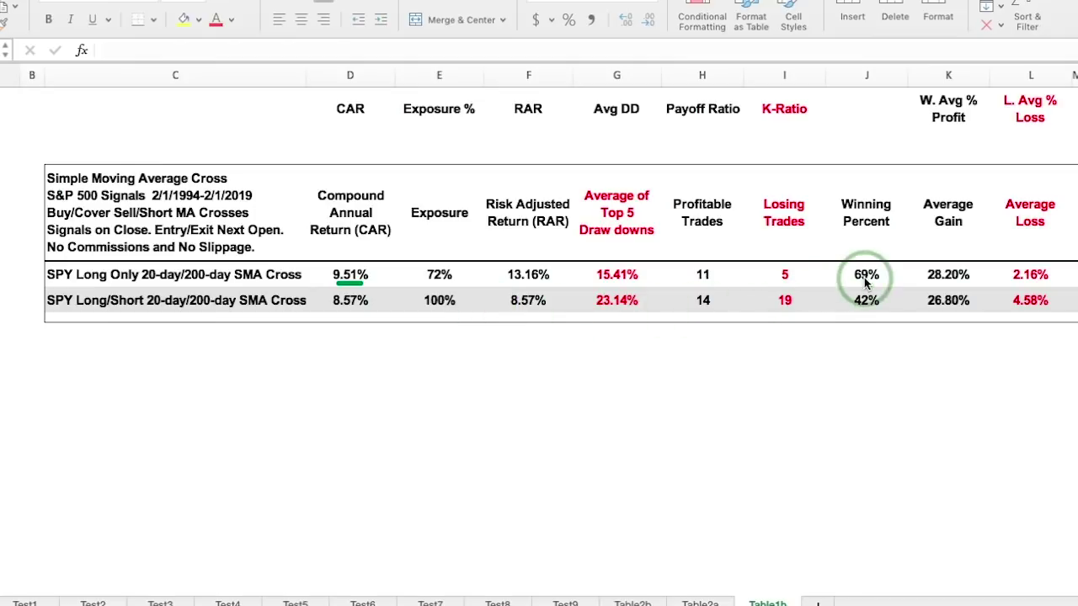
{"action": "left_click_drag", "start_coordinate": [854, 284], "coordinate": [874, 284]}
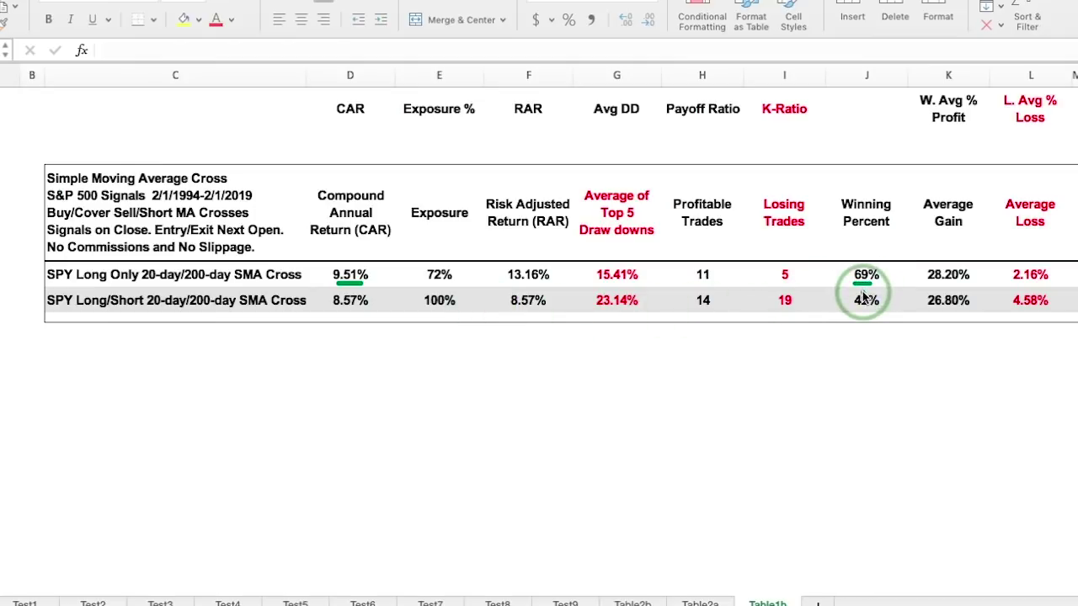
{"action": "left_click_drag", "start_coordinate": [936, 285], "coordinate": [1040, 285]}
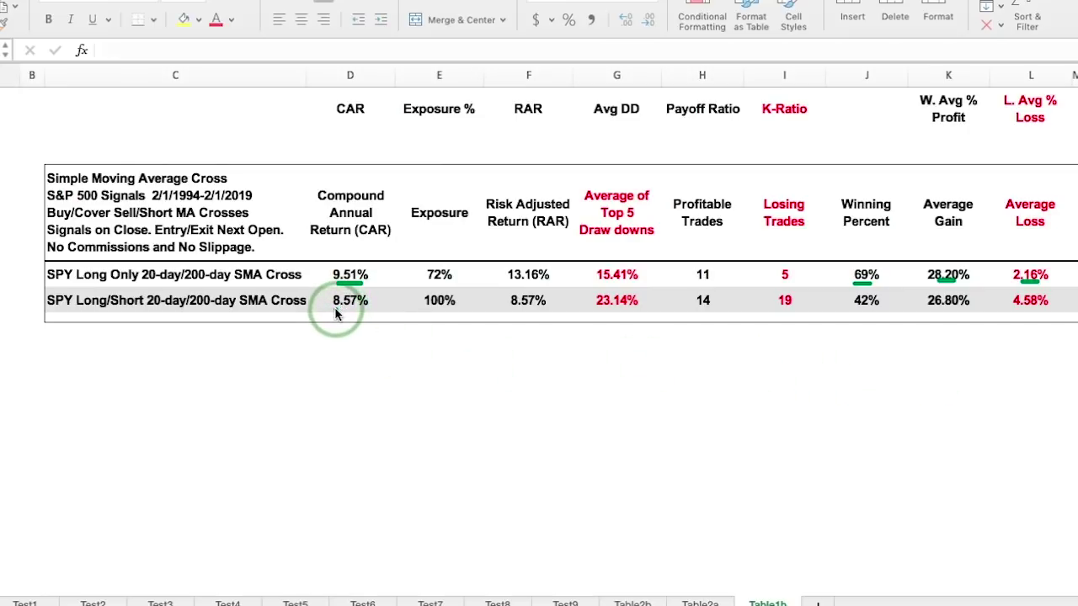
Step: Underline the SPY Long/Short row's annual return, exposure, drawdown and winning percent, plus the SPY Long Only row's drawdown
{"action": "left_click_drag", "start_coordinate": [335, 310], "coordinate": [357, 310]}
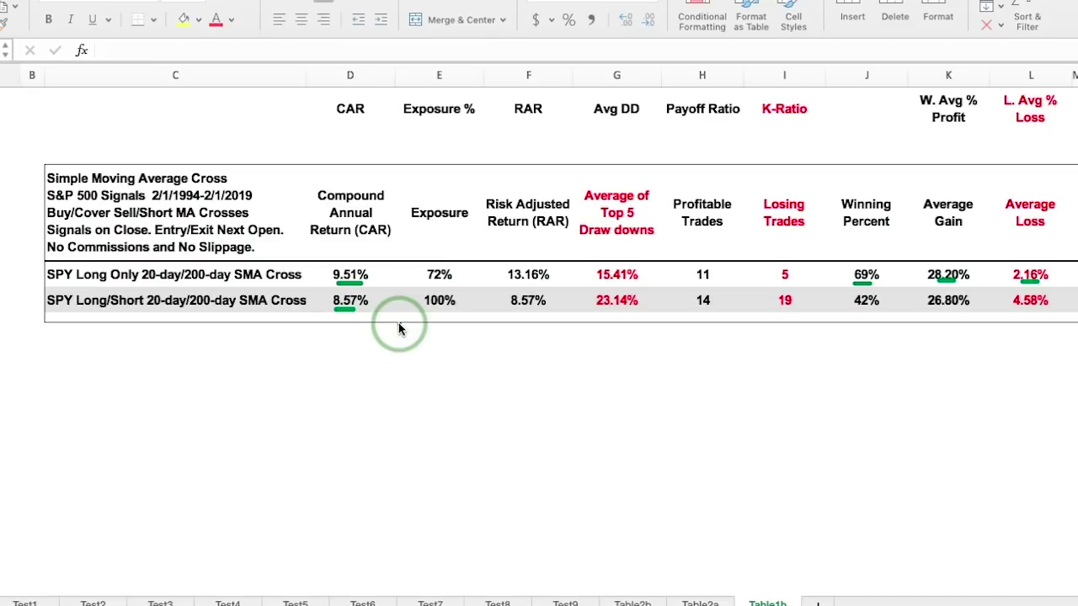
{"action": "left_click_drag", "start_coordinate": [427, 310], "coordinate": [450, 310]}
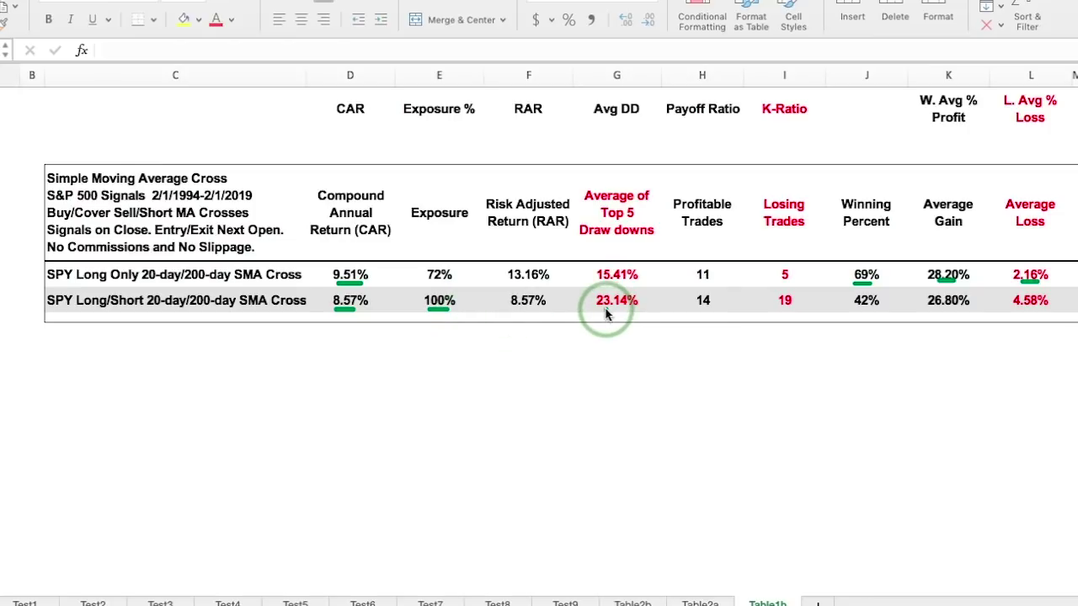
{"action": "left_click_drag", "start_coordinate": [604, 310], "coordinate": [626, 310]}
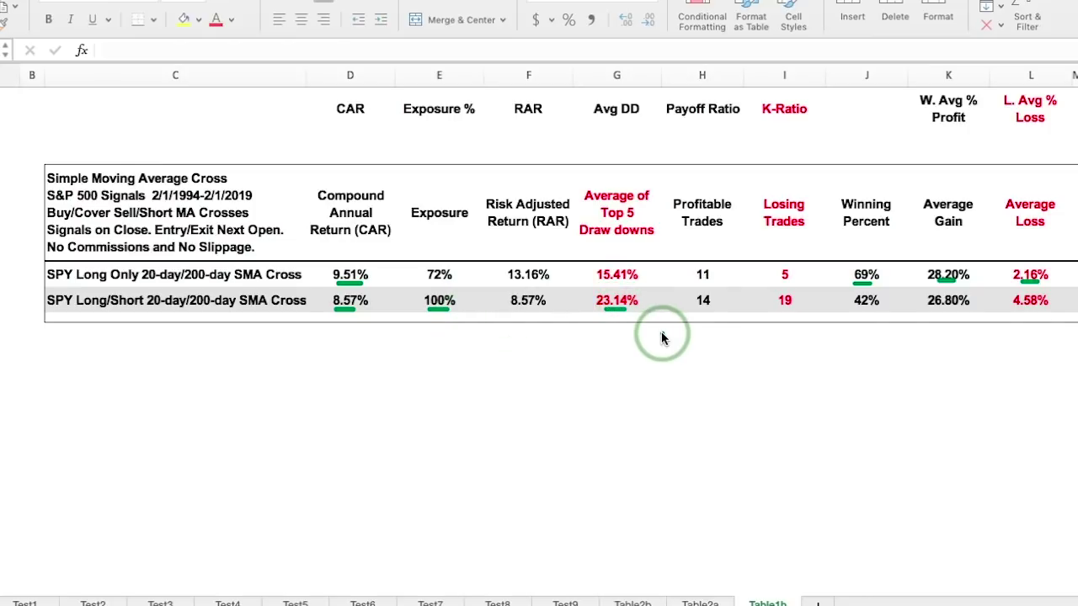
{"action": "left_click_drag", "start_coordinate": [595, 287], "coordinate": [623, 287]}
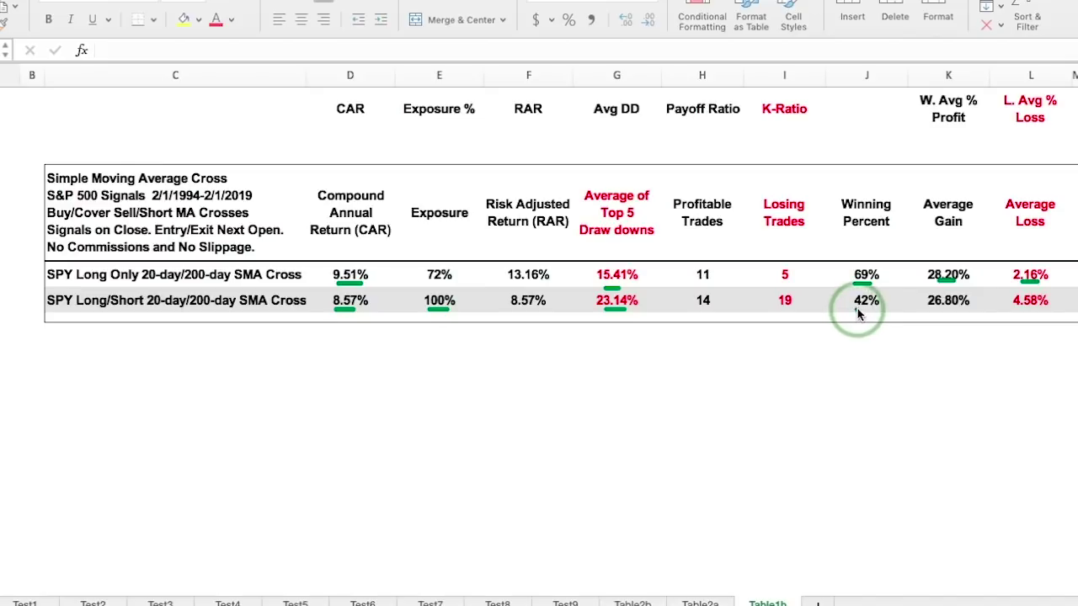
{"action": "left_click_drag", "start_coordinate": [854, 310], "coordinate": [867, 310]}
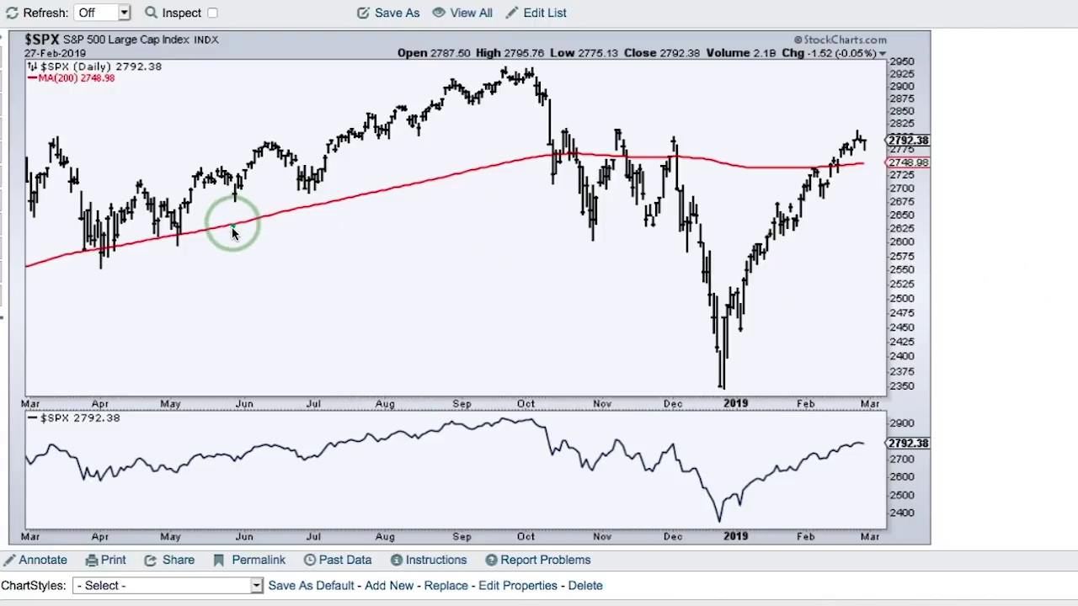
Step: On the StockCharts $SPX chart, draw lines along the rising, flat and falling stretches of the 200-day moving average, and clear the drawings
{"action": "mouse_move", "coordinate": [230, 233]}
{"action": "left_mouse_down"}
{"action": "mouse_move", "coordinate": [421, 204]}
{"action": "mouse_move", "coordinate": [501, 172]}
{"action": "left_mouse_up"}
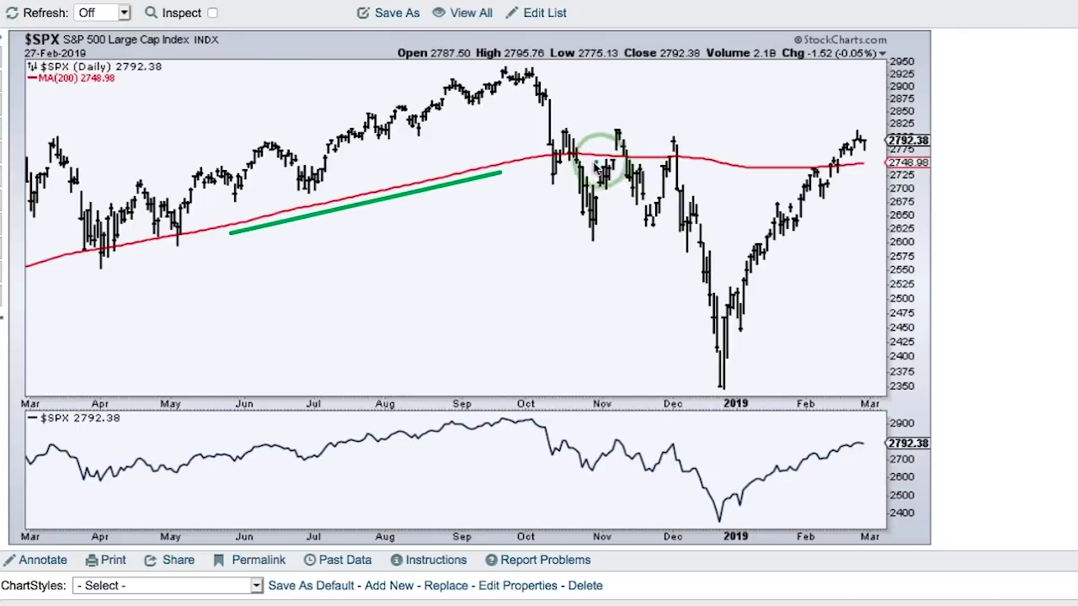
{"action": "left_click_drag", "start_coordinate": [601, 160], "coordinate": [720, 169]}
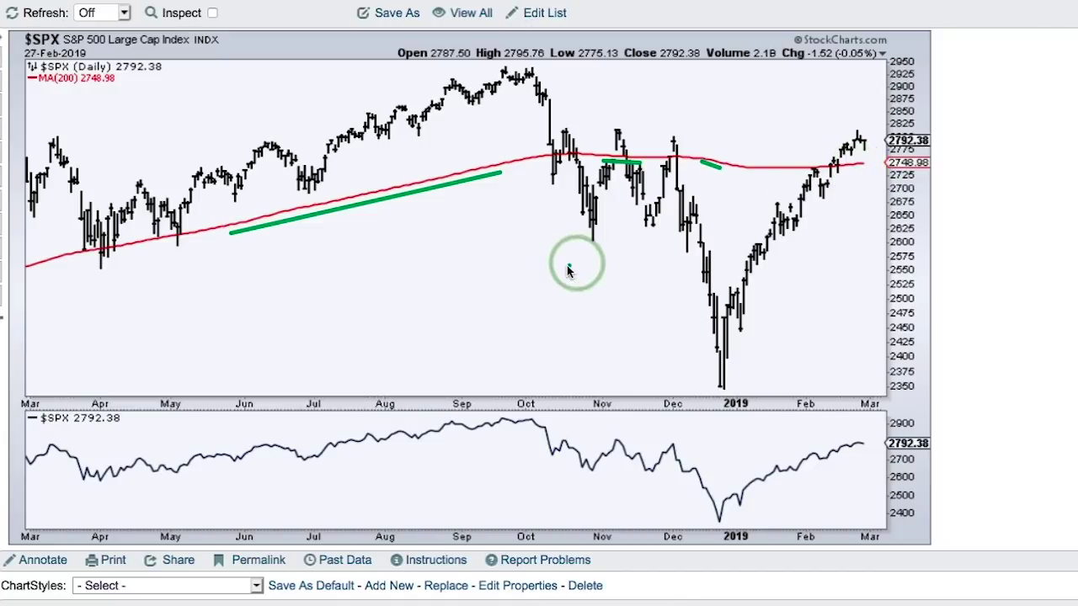
{"action": "key", "text": "Escape"}
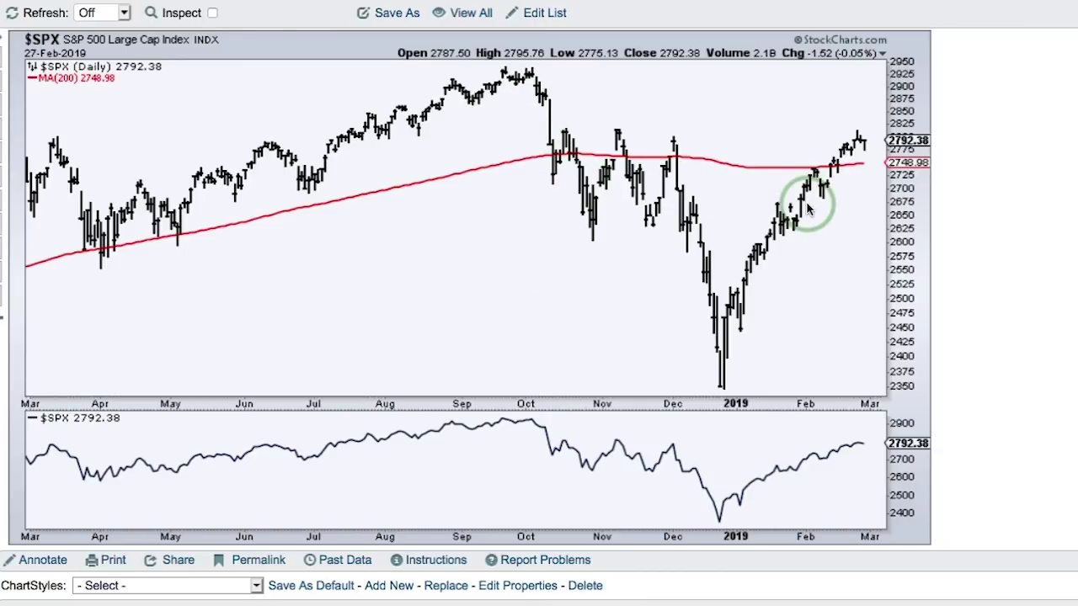
Step: Set the $SPX chart's price plot type to Invisible in the chart attributes
{"action": "scroll", "coordinate": [245, 383], "scroll_direction": "down", "scroll_amount": 3}
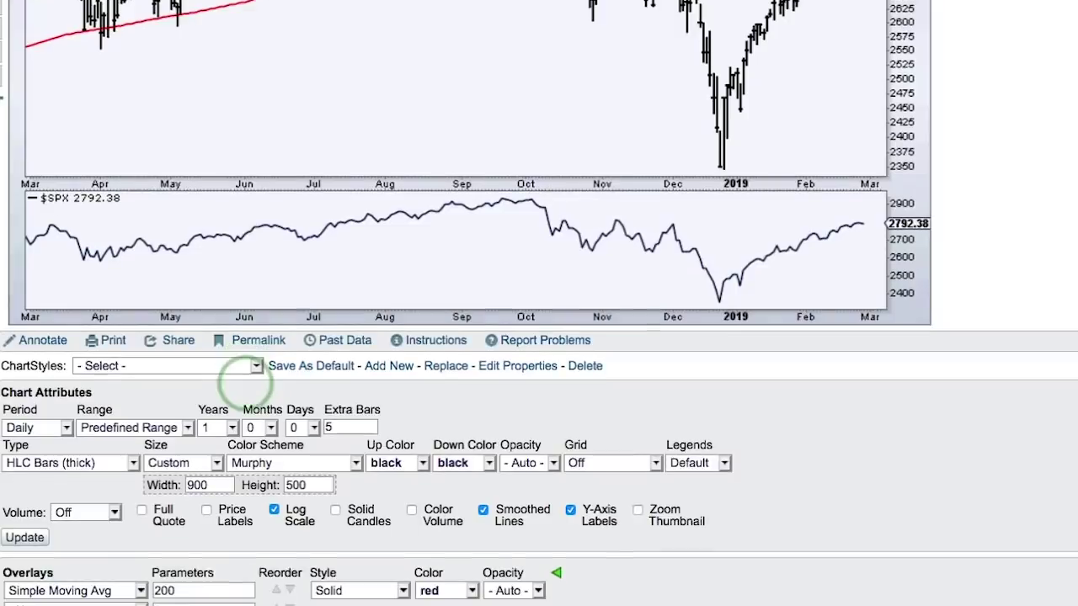
{"action": "scroll", "coordinate": [245, 383], "scroll_direction": "down", "scroll_amount": 3}
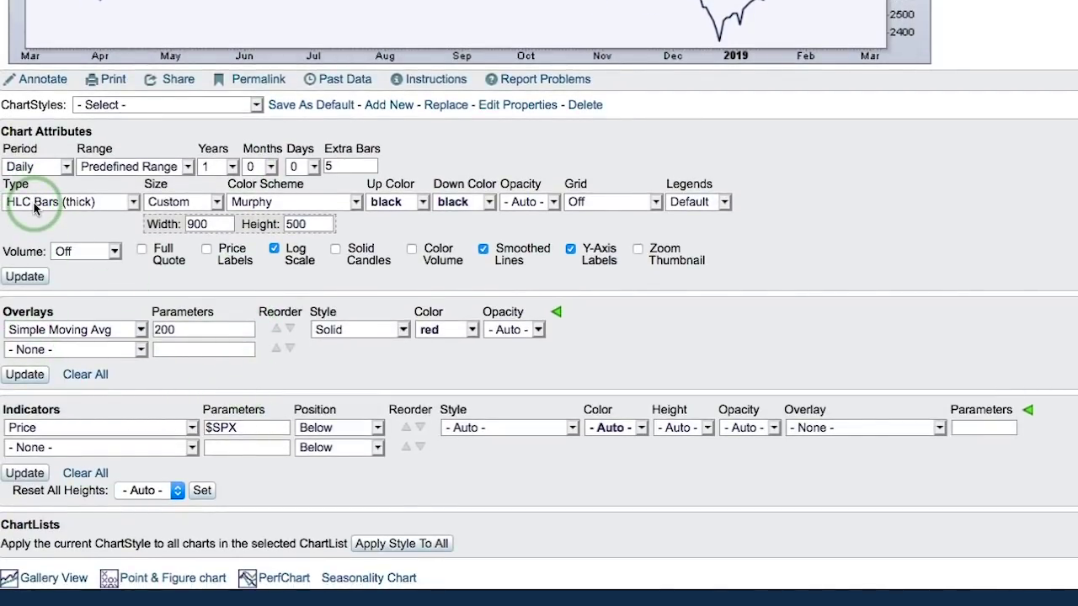
{"action": "left_click", "coordinate": [33, 208]}
{"action": "scroll", "coordinate": [52, 337], "scroll_direction": "down", "scroll_amount": 3}
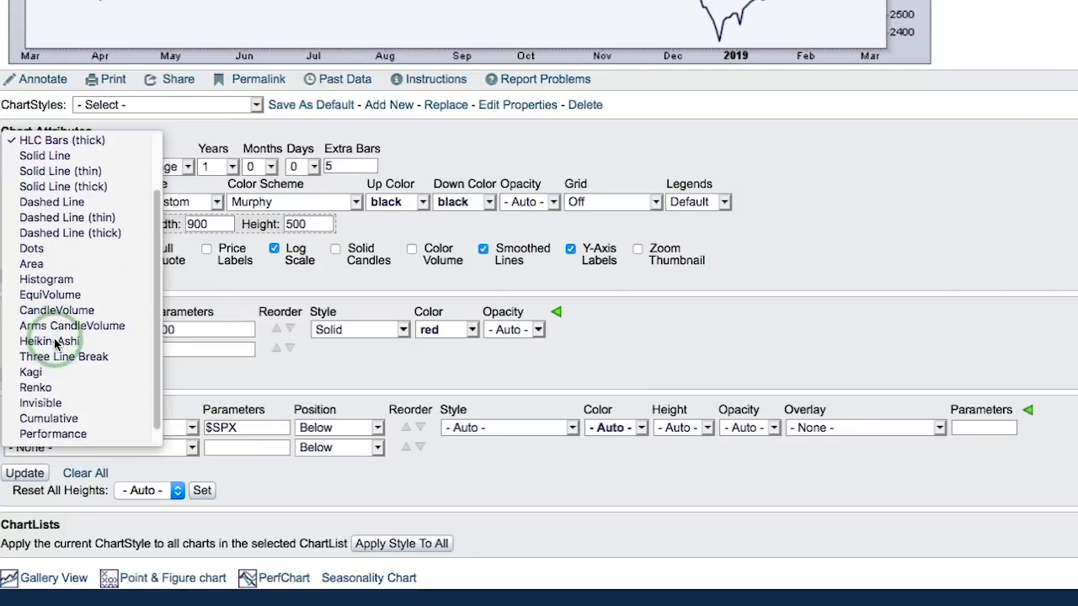
{"action": "scroll", "coordinate": [55, 345], "scroll_direction": "down", "scroll_amount": 1}
{"action": "left_click", "coordinate": [56, 388]}
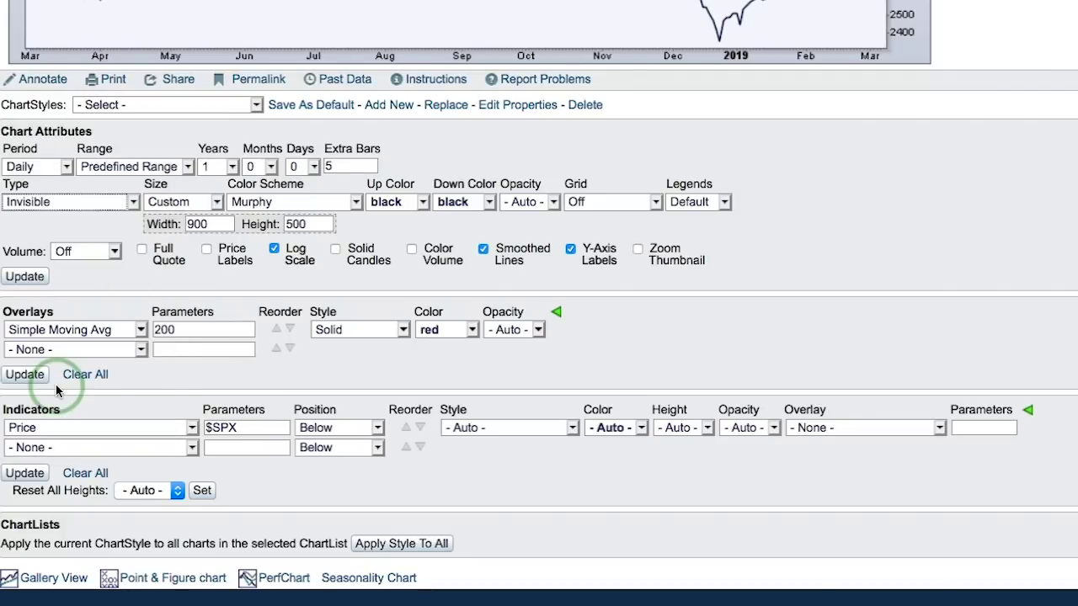
Step: Set the predefined range to 0 years and 3 months, and update the $SPX chart
{"action": "left_click", "coordinate": [211, 166]}
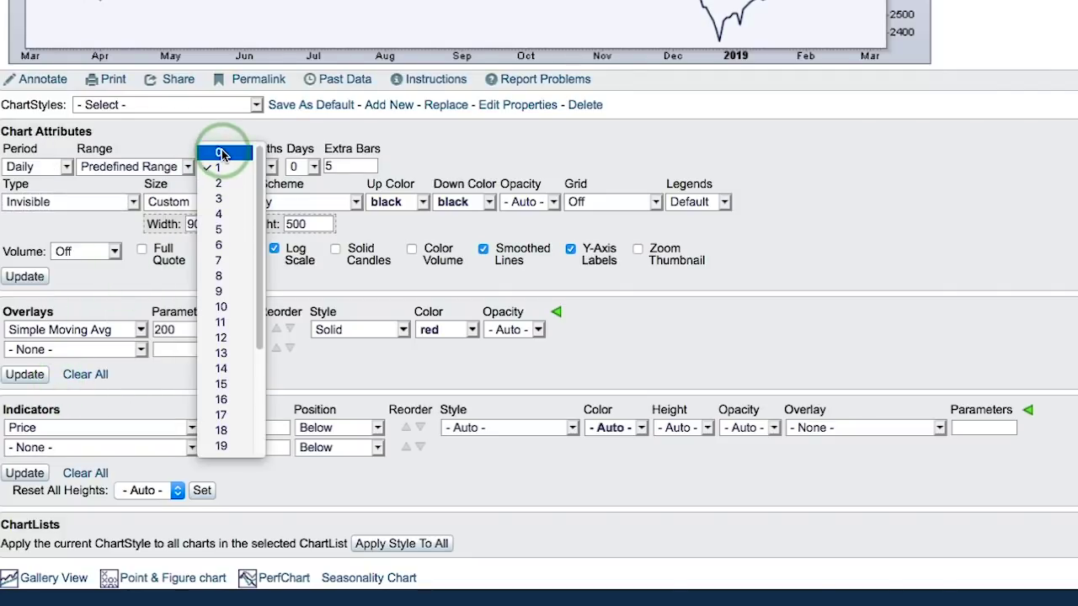
{"action": "left_click", "coordinate": [221, 153]}
{"action": "left_click", "coordinate": [266, 166]}
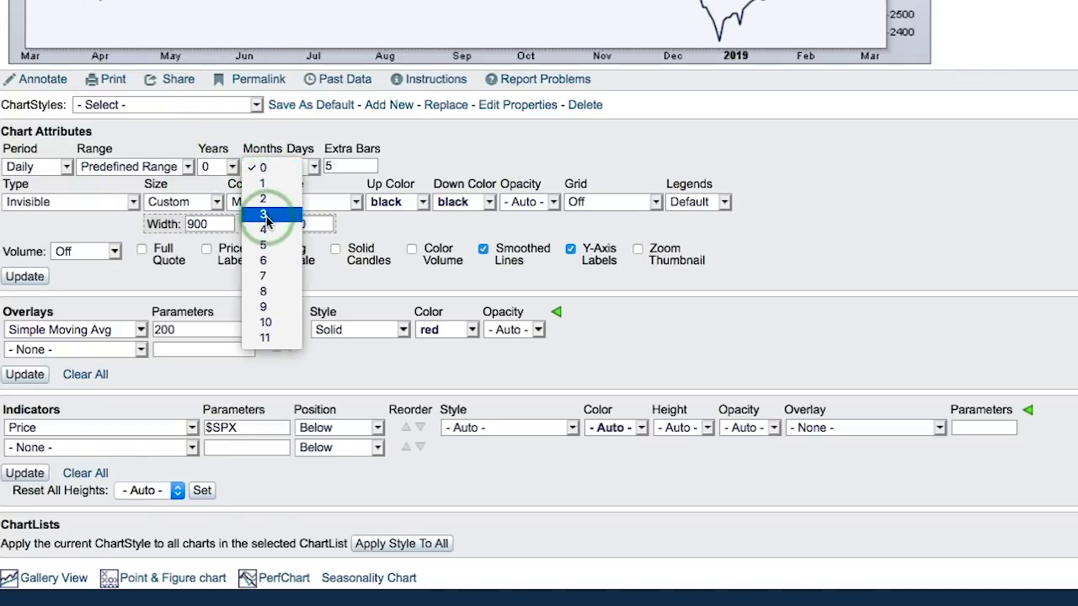
{"action": "left_click", "coordinate": [265, 216]}
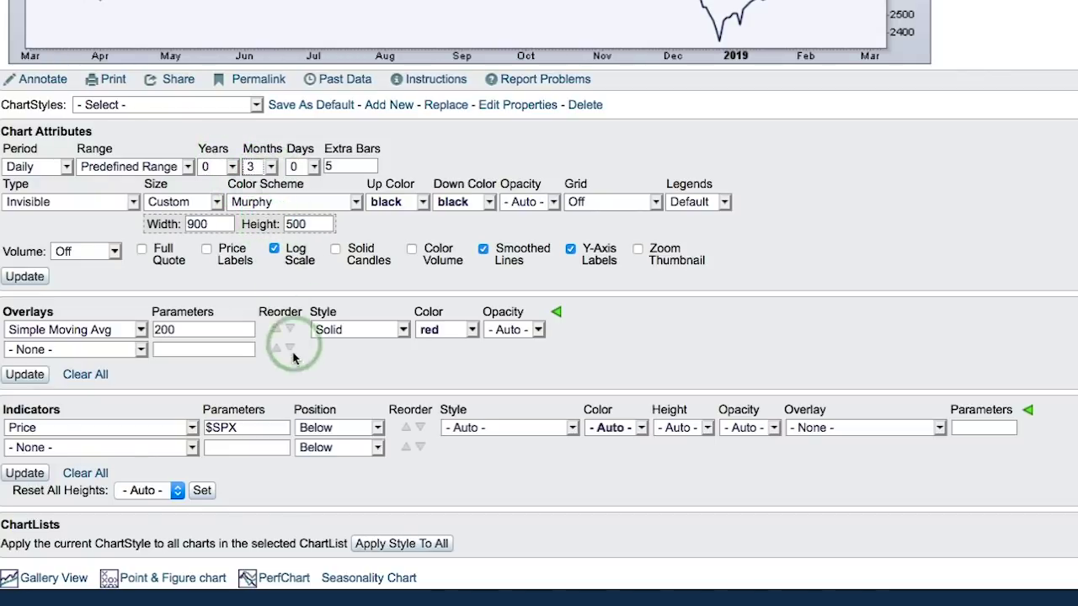
{"action": "left_click", "coordinate": [24, 276]}
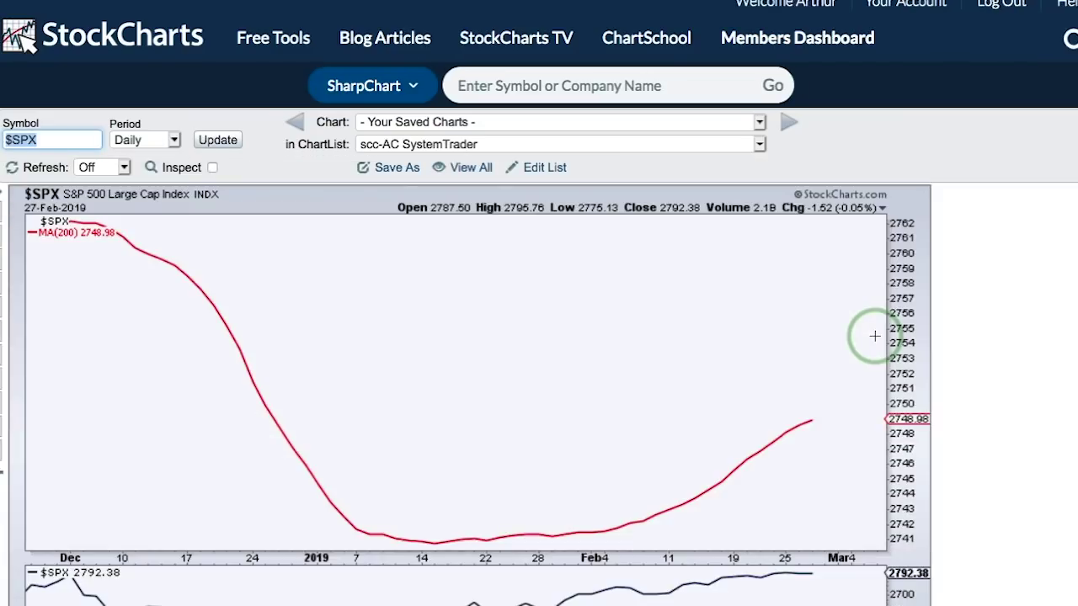
{"action": "scroll", "coordinate": [875, 336], "scroll_direction": "down", "scroll_amount": 3}
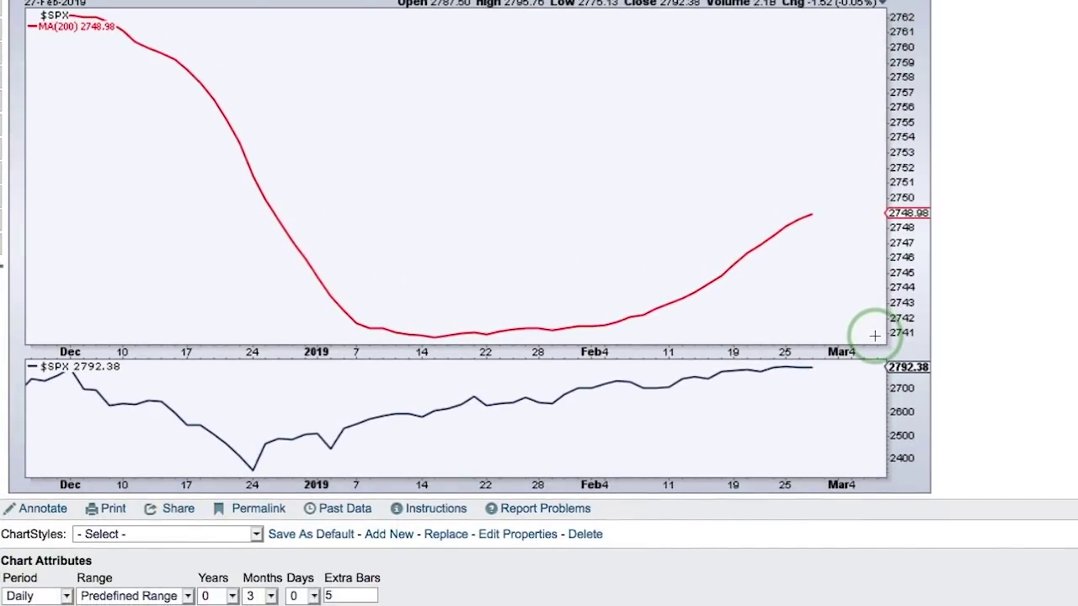
Step: Draw an arrow pointing at the MACD(12,26,9) label below the $SPX price plot, and clear the drawings
{"action": "scroll", "coordinate": [875, 336], "scroll_direction": "up", "scroll_amount": 1}
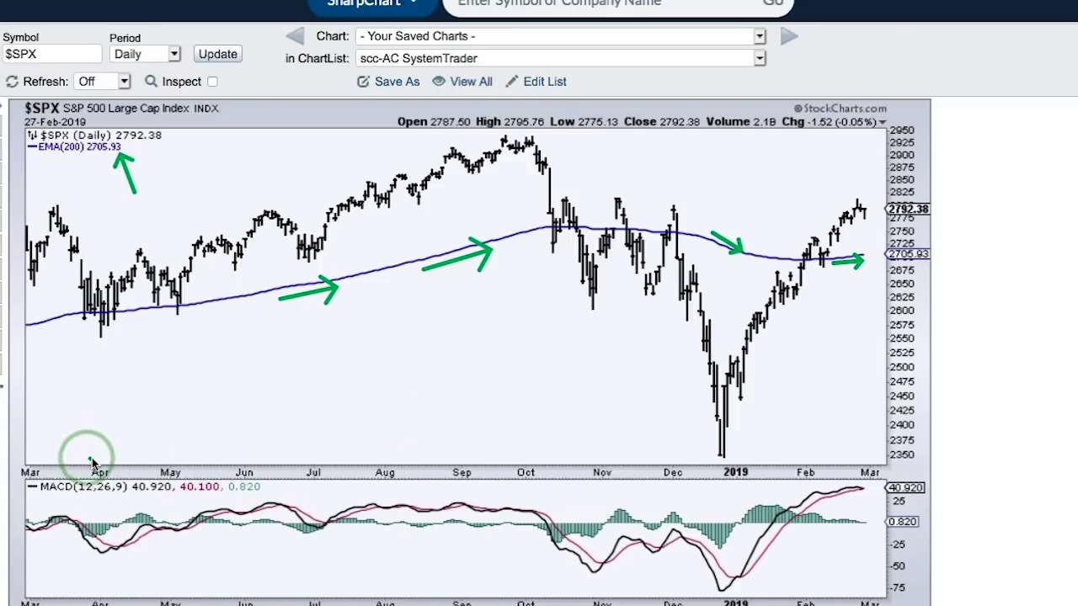
{"action": "left_click_drag", "start_coordinate": [92, 452], "coordinate": [102, 477]}
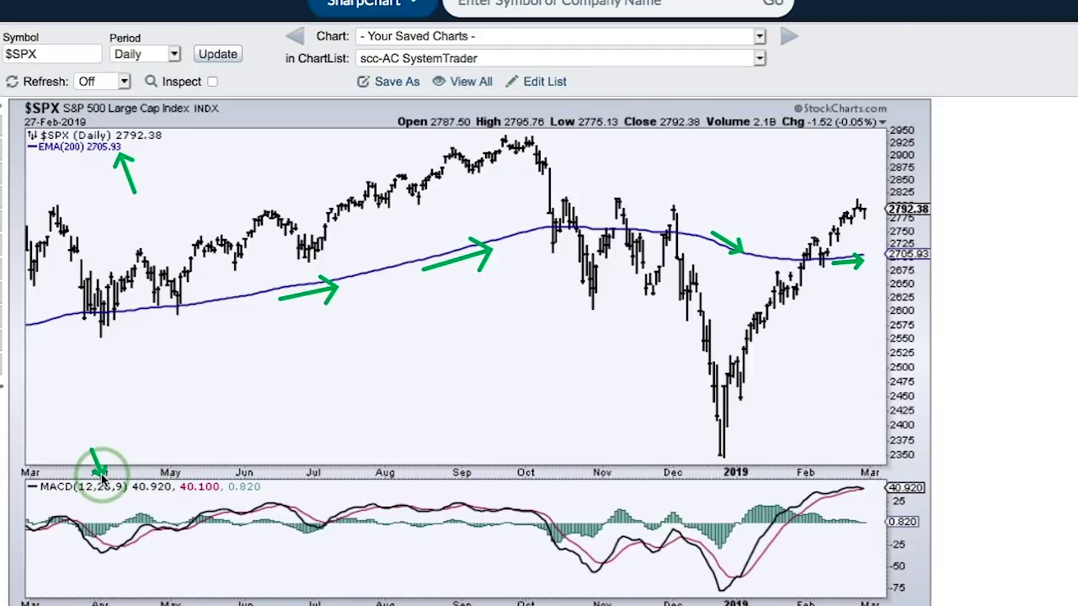
{"action": "key", "text": "Escape"}
Step: Set the MACD indicator's parameters to 200,0,1 and update the $SPX chart
{"action": "scroll", "coordinate": [388, 430], "scroll_direction": "down", "scroll_amount": 5}
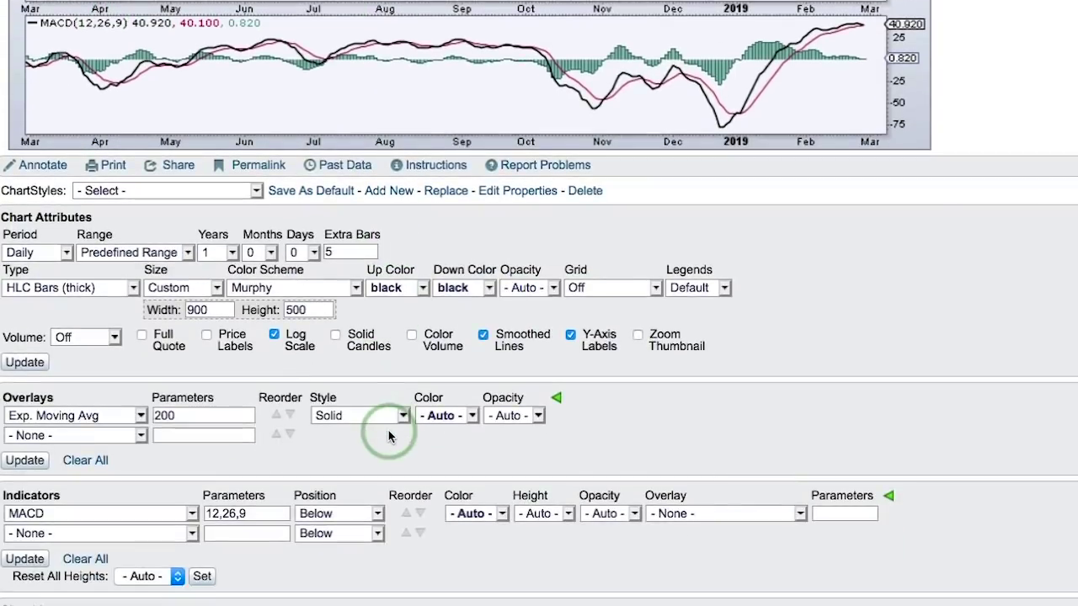
{"action": "scroll", "coordinate": [388, 435], "scroll_direction": "down", "scroll_amount": 3}
{"action": "scroll", "coordinate": [457, 361], "scroll_direction": "down", "scroll_amount": 1}
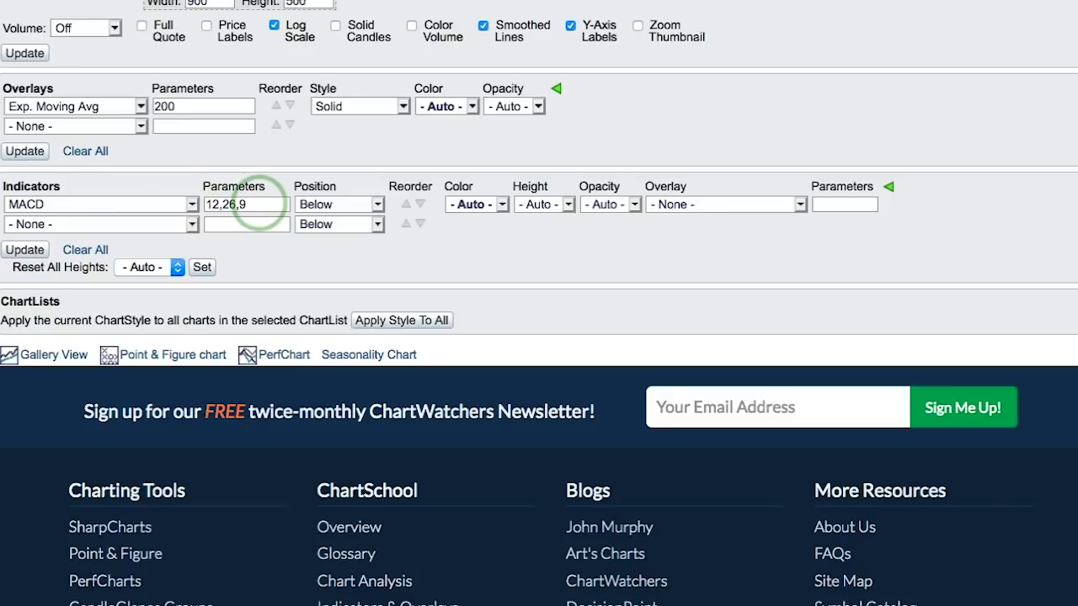
{"action": "left_click_drag", "start_coordinate": [254, 203], "coordinate": [218, 205]}
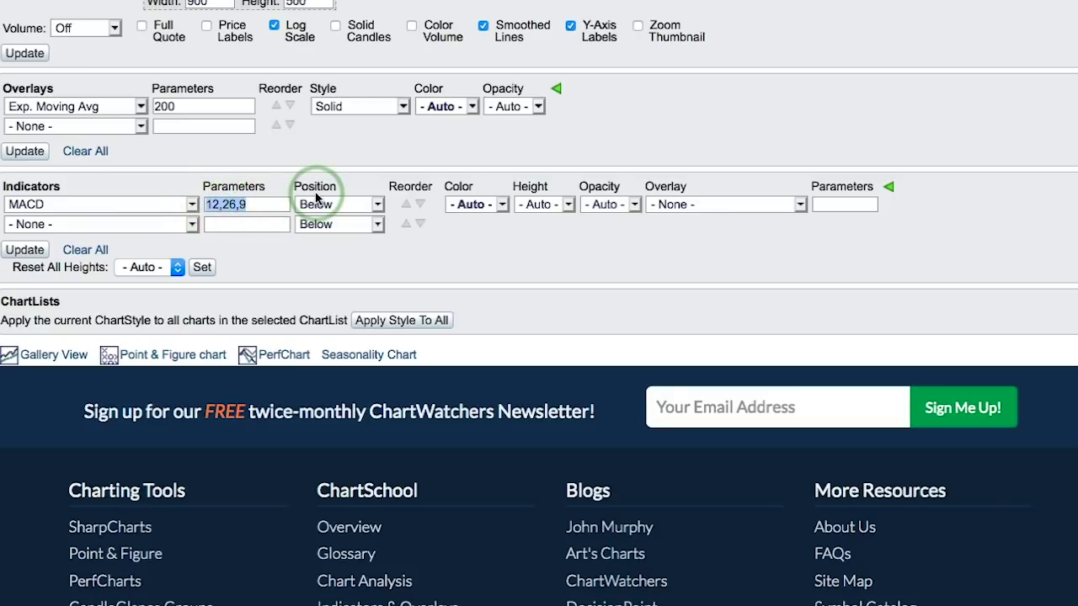
{"action": "type", "text": "2"}
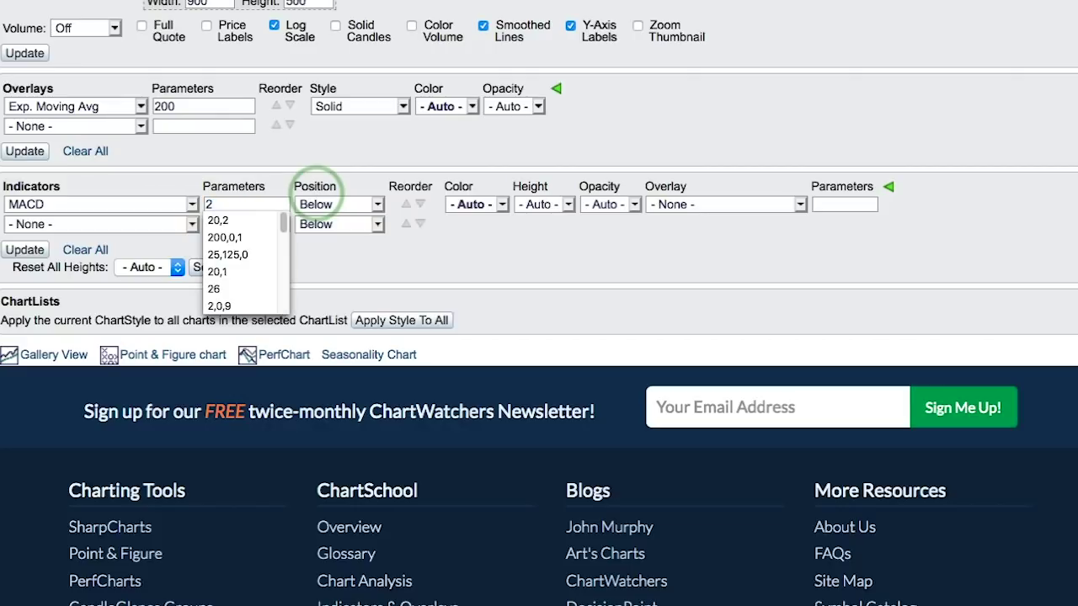
{"action": "type", "text": "00,0"}
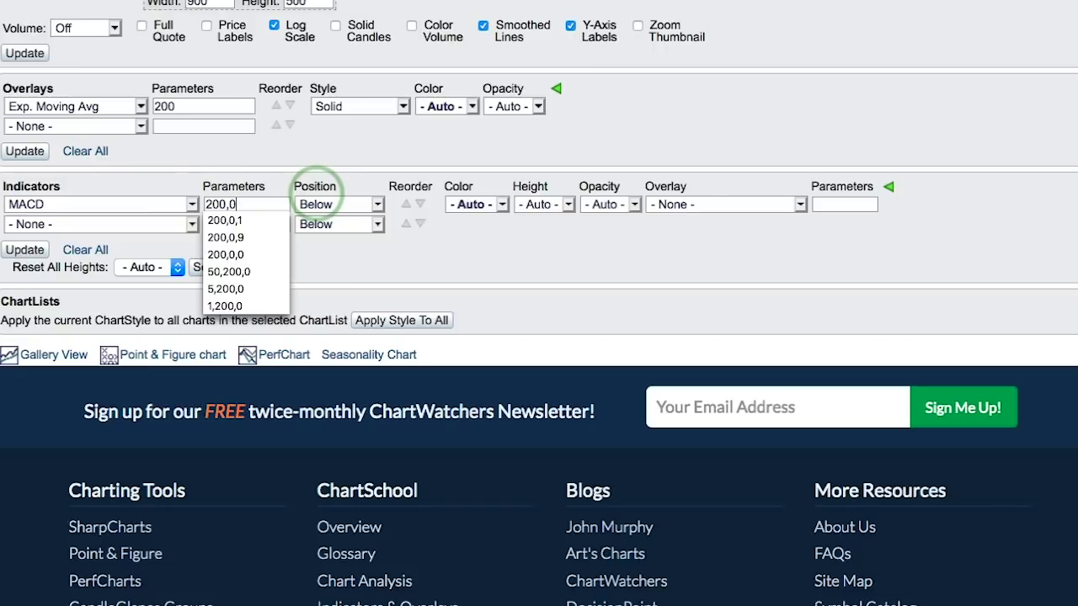
{"action": "type", "text": ",1"}
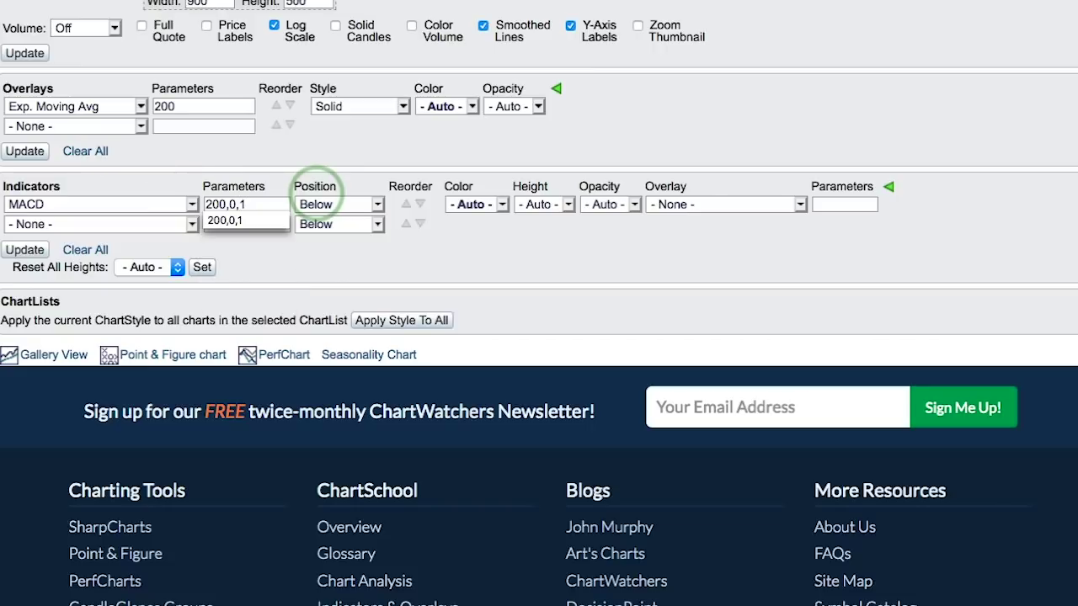
{"action": "left_click", "coordinate": [39, 161]}
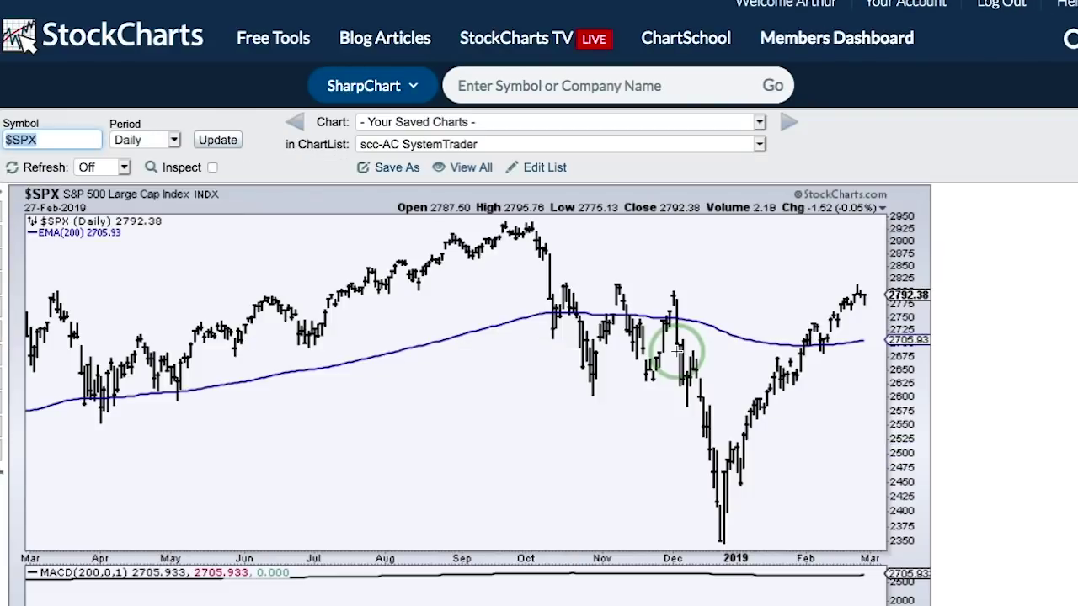
{"action": "scroll", "coordinate": [676, 351], "scroll_direction": "down", "scroll_amount": 5}
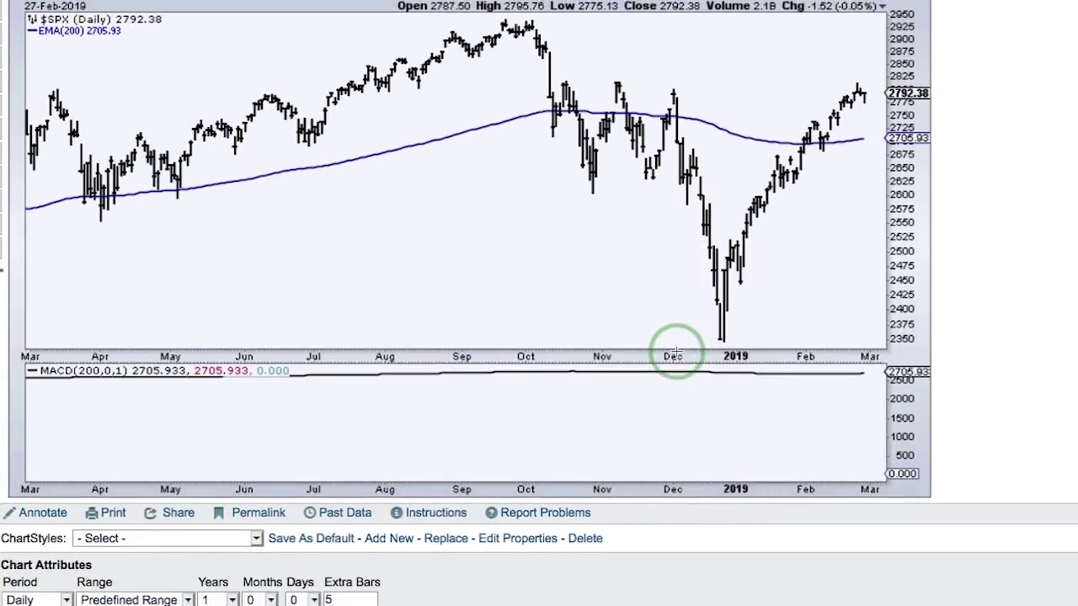
{"action": "scroll", "coordinate": [676, 351], "scroll_direction": "up", "scroll_amount": 1}
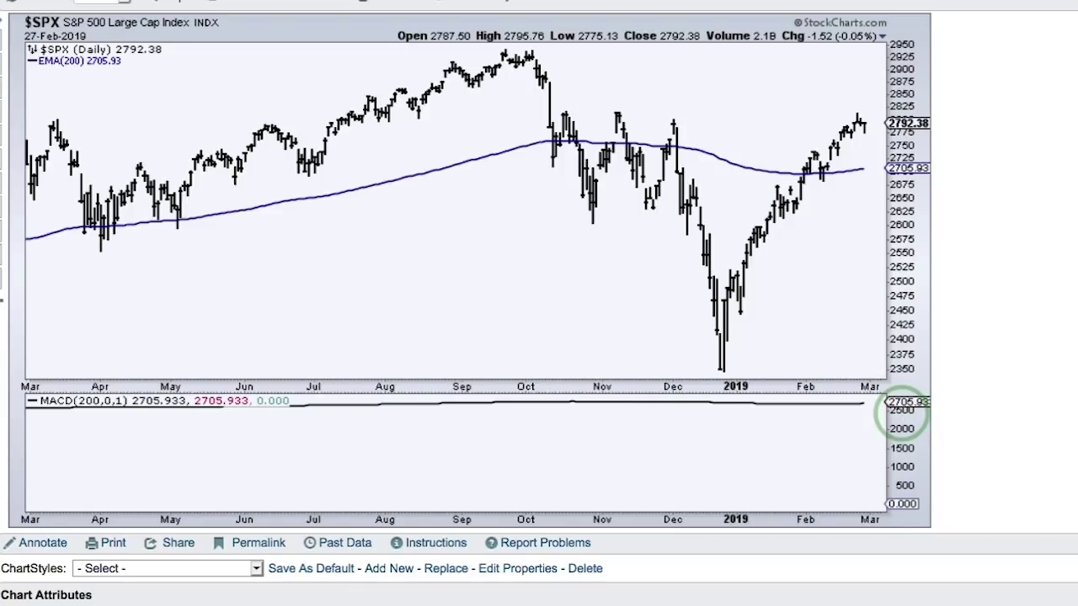
Step: Overlay Rate of Change (ROC) with parameter 10 on the MACD indicator, and update the $SPX chart
{"action": "scroll", "coordinate": [905, 414], "scroll_direction": "down", "scroll_amount": 5}
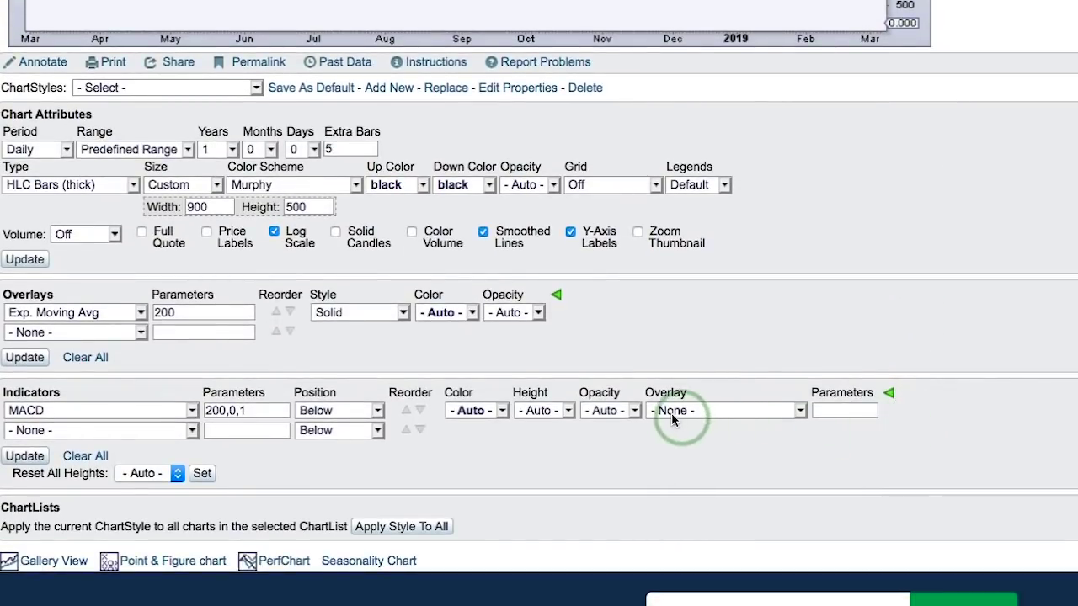
{"action": "left_click", "coordinate": [671, 412]}
{"action": "left_click", "coordinate": [671, 413]}
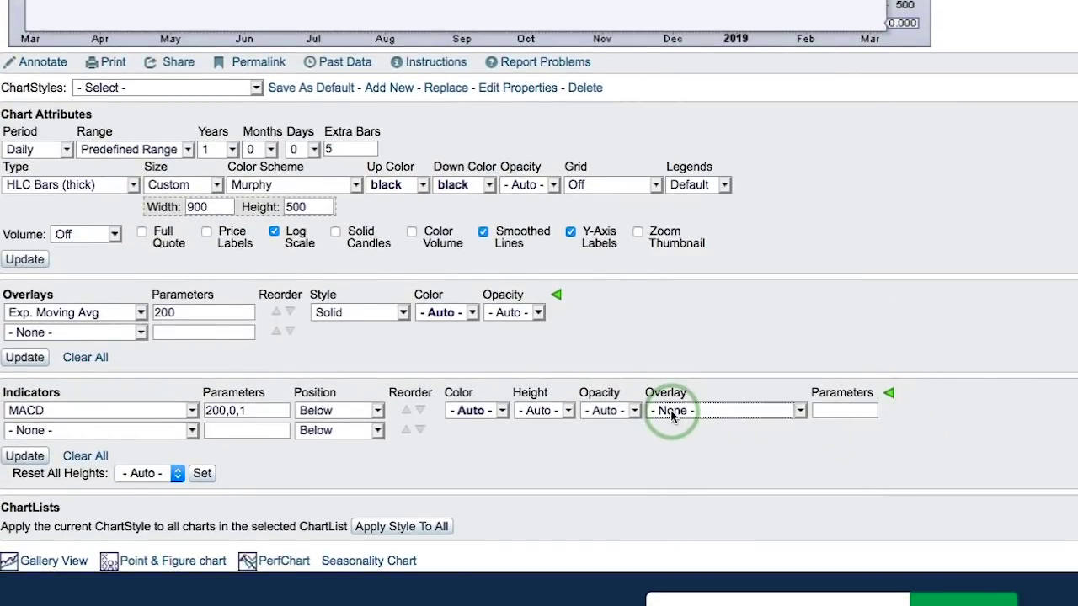
{"action": "left_click", "coordinate": [887, 393]}
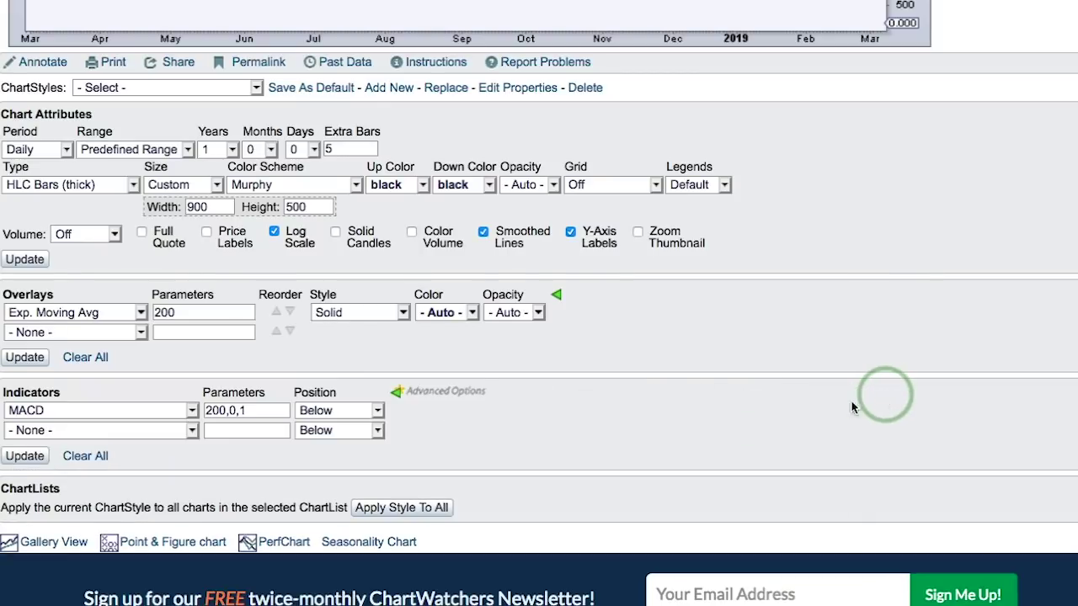
{"action": "left_click", "coordinate": [394, 392]}
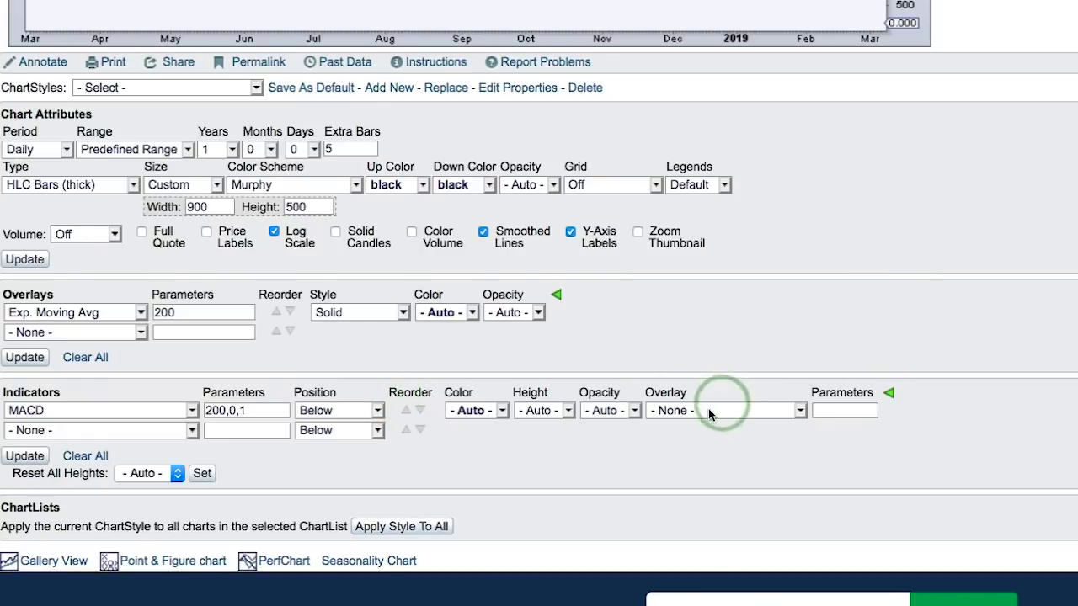
{"action": "left_click", "coordinate": [667, 412]}
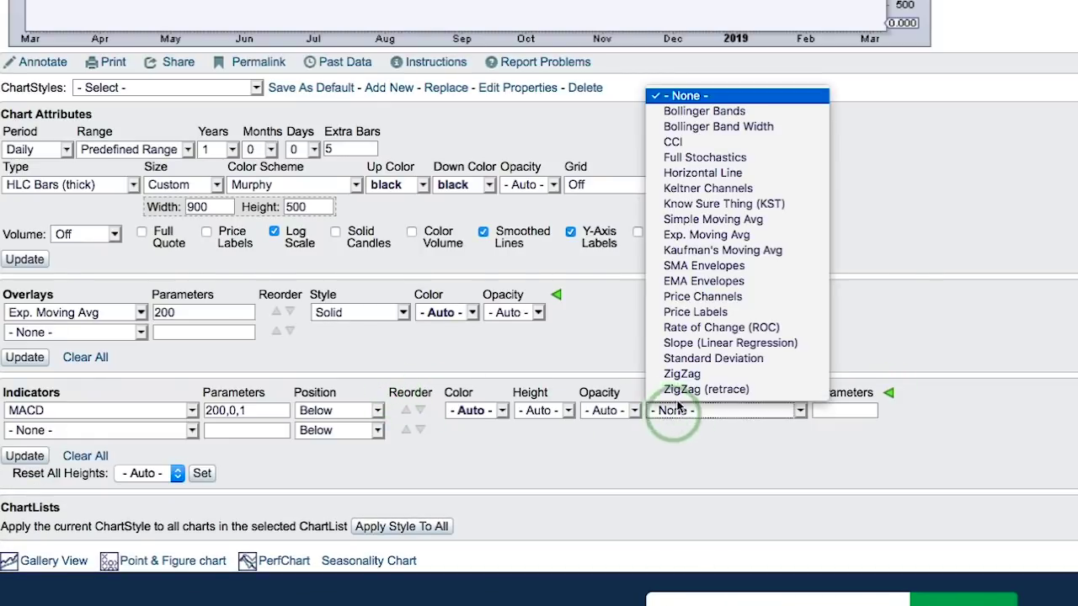
{"action": "left_click", "coordinate": [690, 328]}
{"action": "left_click", "coordinate": [820, 411]}
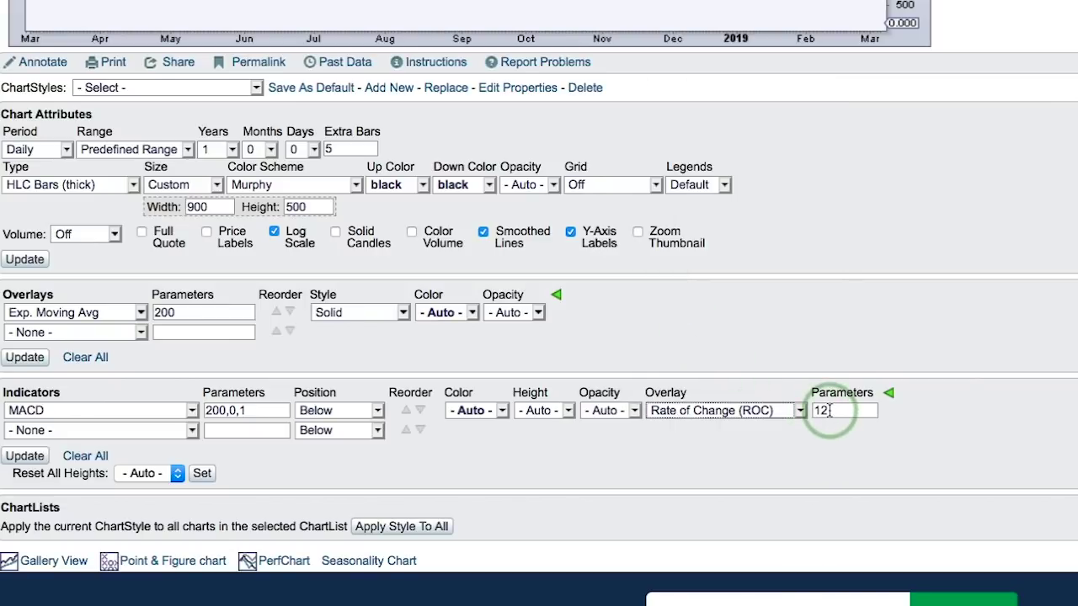
{"action": "type", "text": "0"}
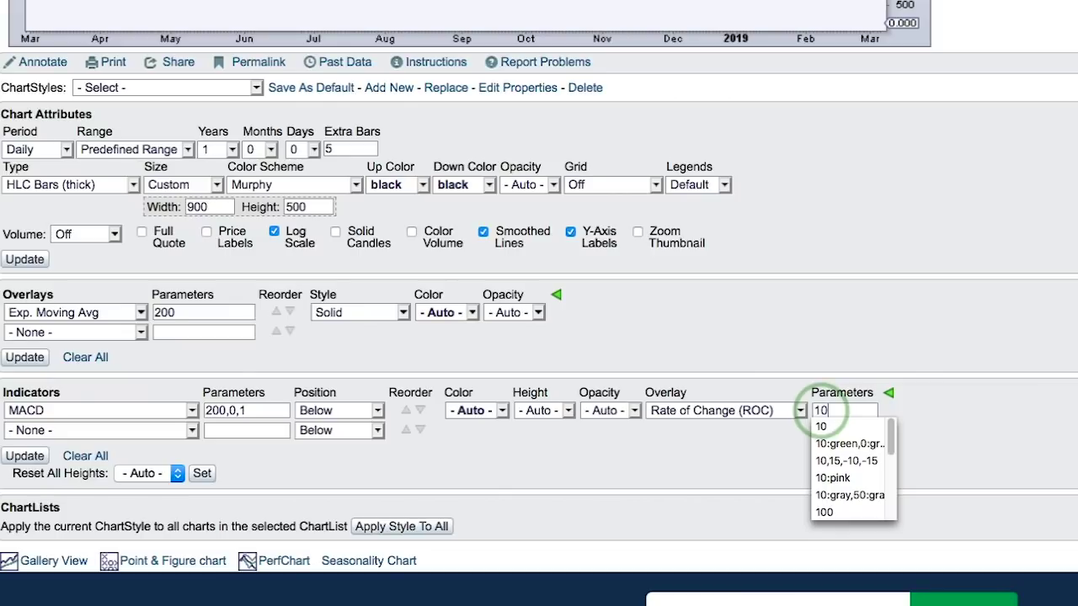
{"action": "left_click", "coordinate": [726, 438]}
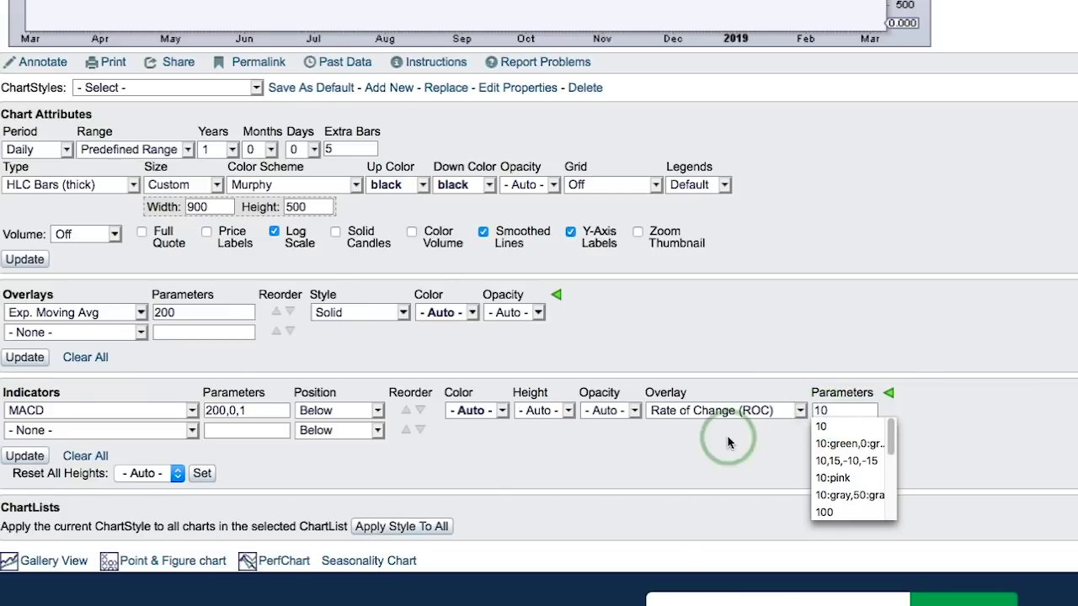
{"action": "left_click", "coordinate": [24, 360]}
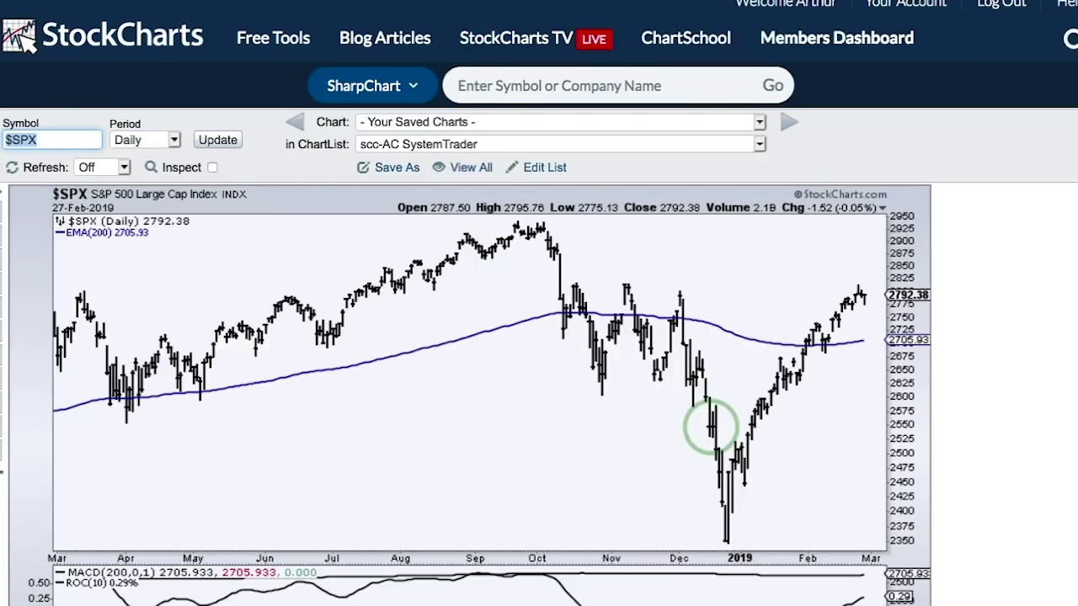
{"action": "scroll", "coordinate": [709, 425], "scroll_direction": "down", "scroll_amount": 5}
{"action": "scroll", "coordinate": [711, 428], "scroll_direction": "down", "scroll_amount": 2}
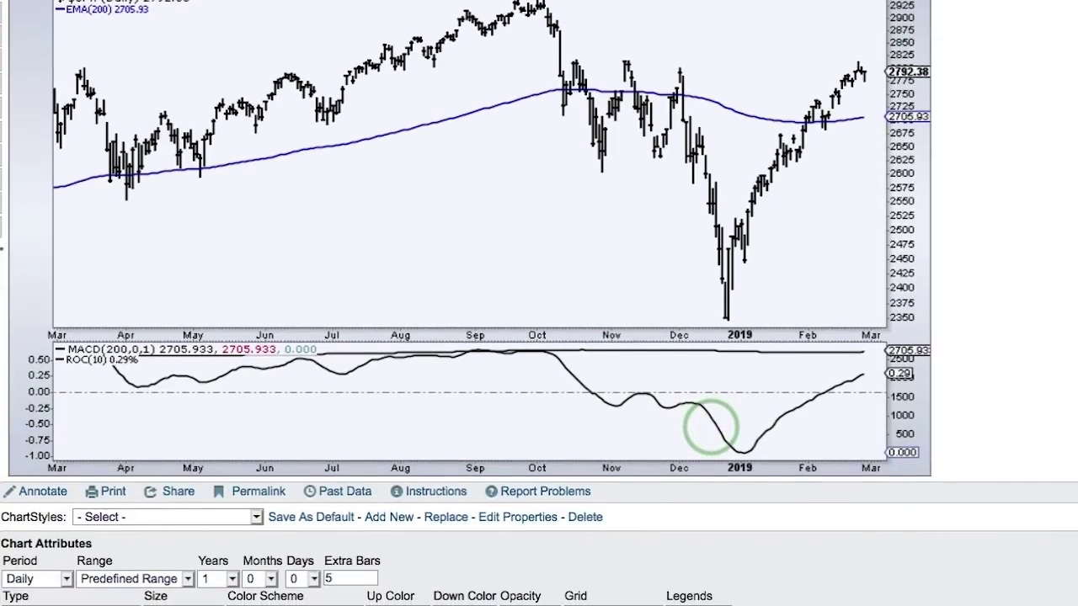
Step: Draw arrows at the ROC line's February and late-October zero crossings, and at the matching points on the 200-day EMA
{"action": "scroll", "coordinate": [711, 428], "scroll_direction": "up", "scroll_amount": 3}
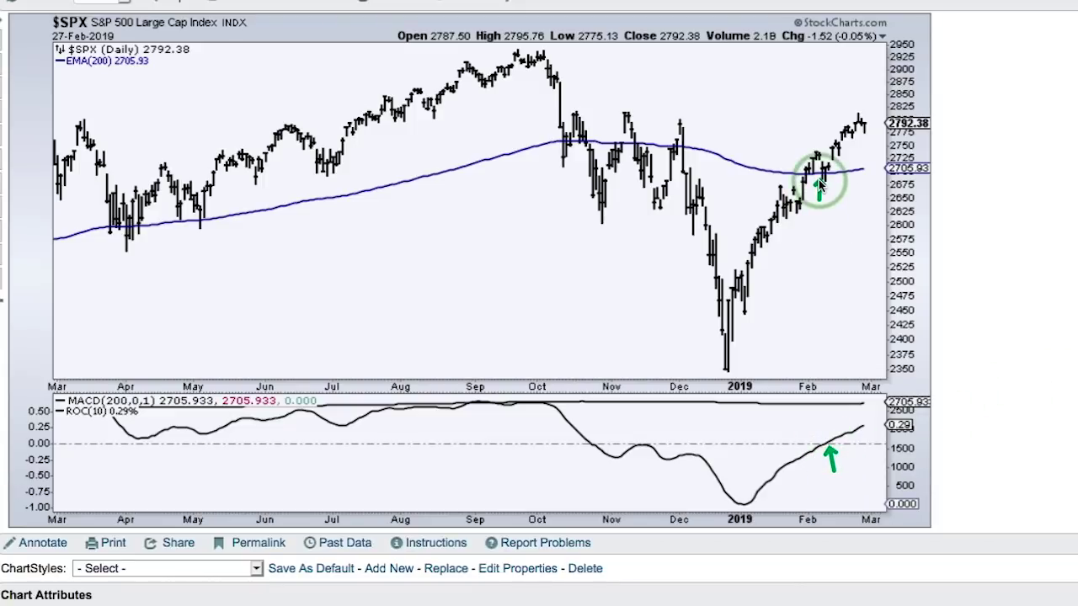
{"action": "left_click", "coordinate": [599, 432]}
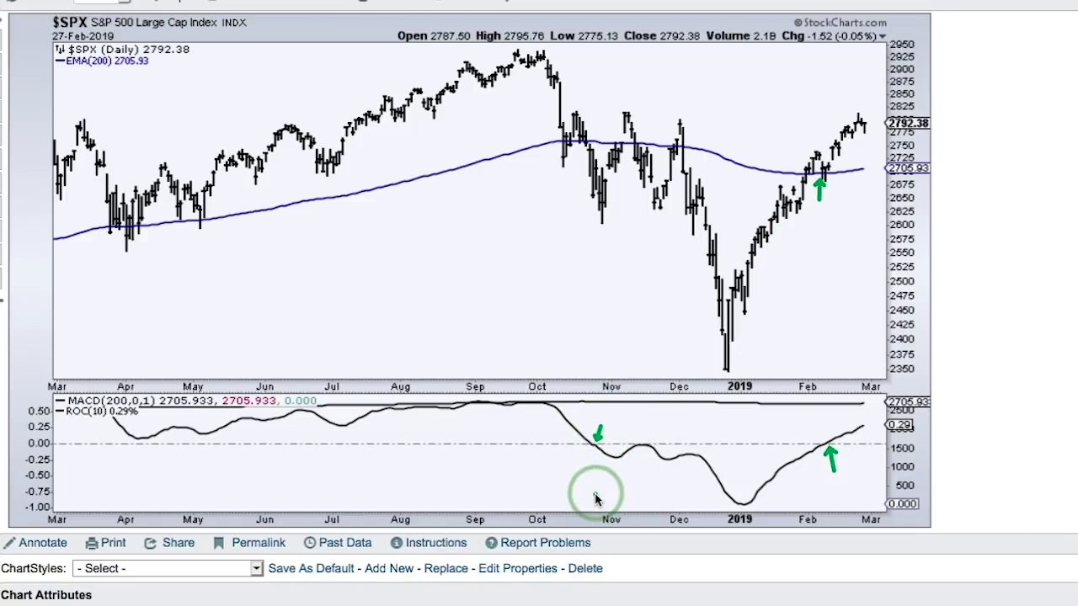
{"action": "left_click", "coordinate": [601, 129]}
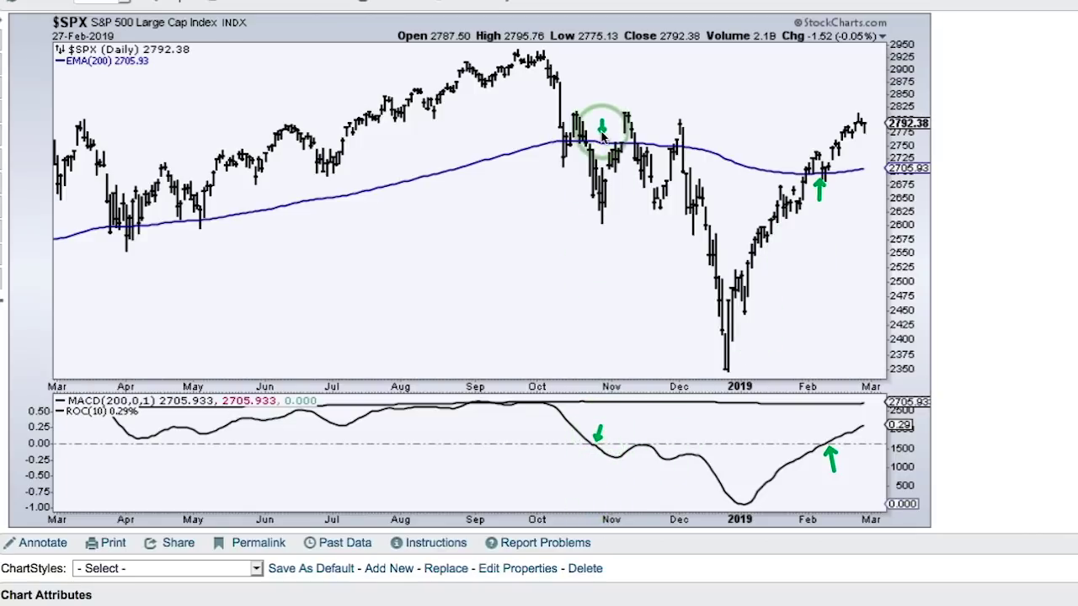
{"action": "left_click_drag", "start_coordinate": [603, 136], "coordinate": [597, 141]}
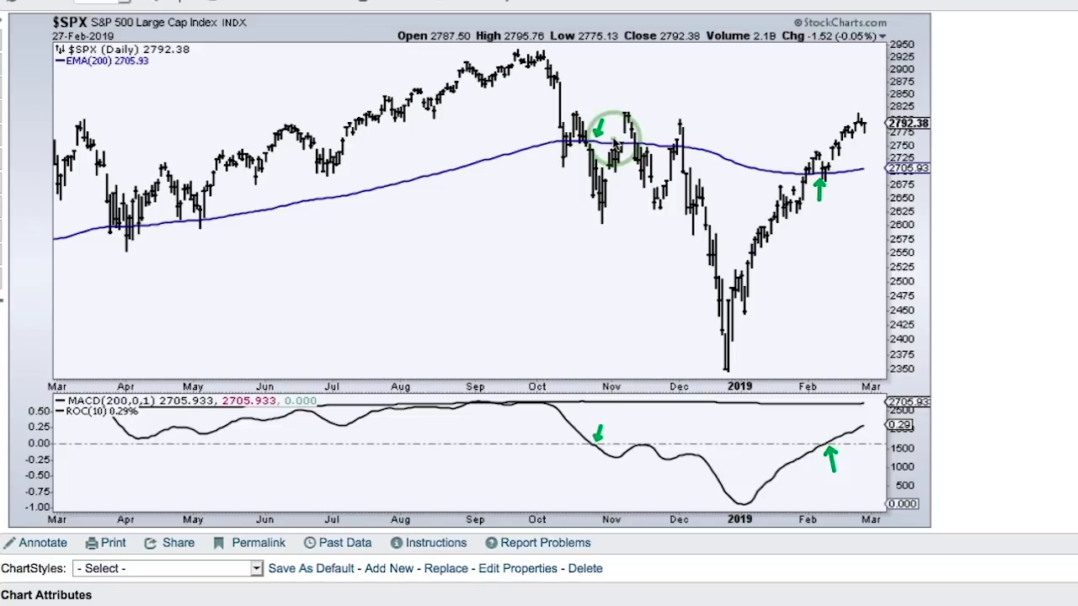